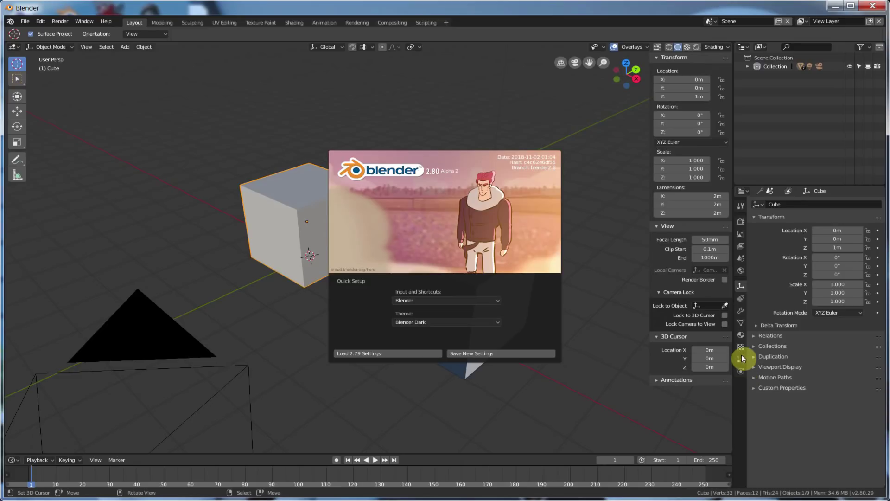
Try the Rtheme and Hexagon interface themes, then go back to Blender Dark.
{"action": "left_click", "coordinate": [742, 335]}
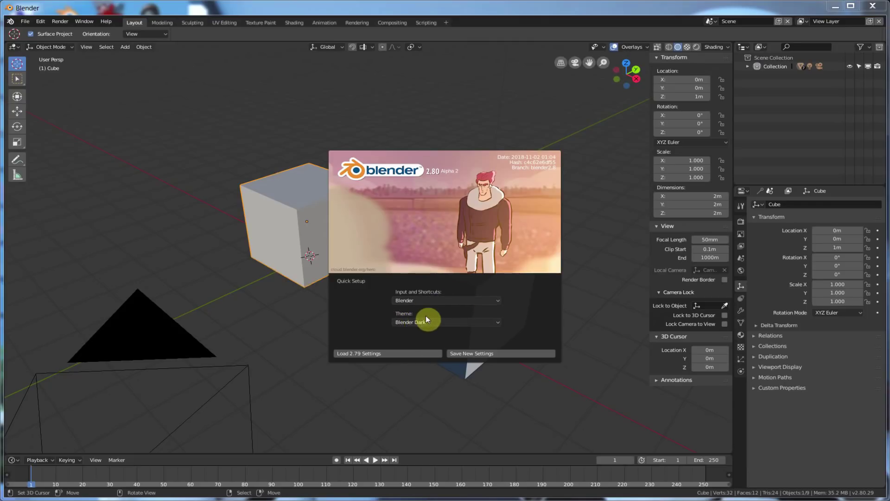
{"action": "left_click", "coordinate": [477, 322]}
{"action": "left_click", "coordinate": [458, 252]}
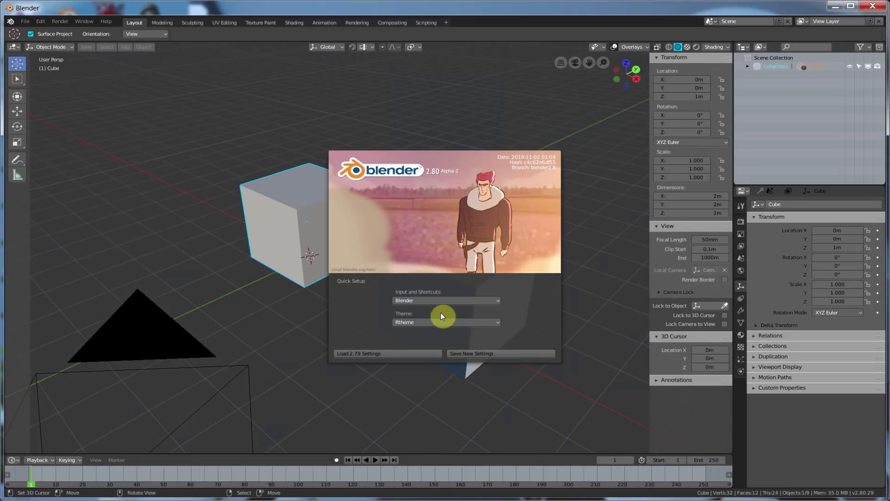
{"action": "left_click", "coordinate": [441, 321]}
{"action": "left_click", "coordinate": [440, 207]}
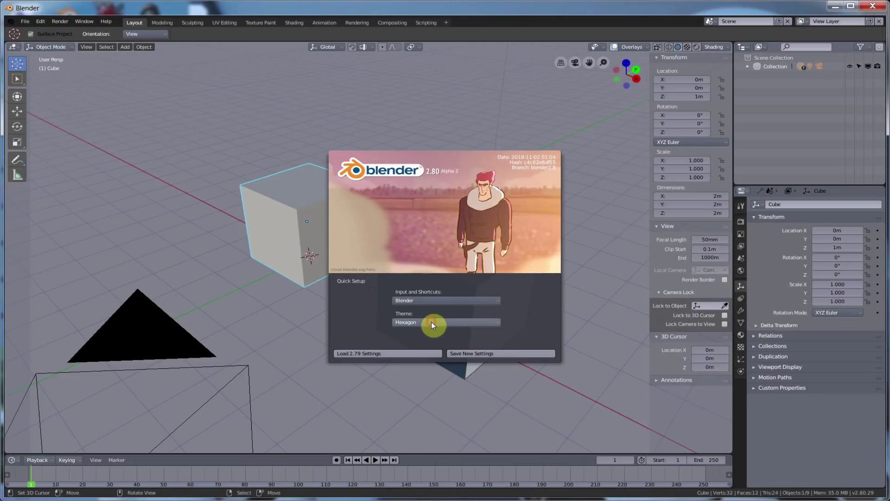
{"action": "left_click", "coordinate": [431, 321]}
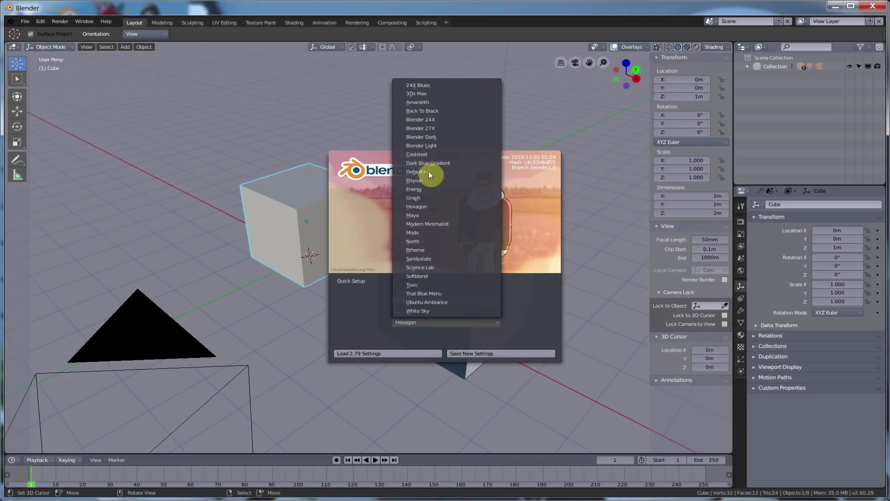
{"action": "left_click", "coordinate": [416, 138]}
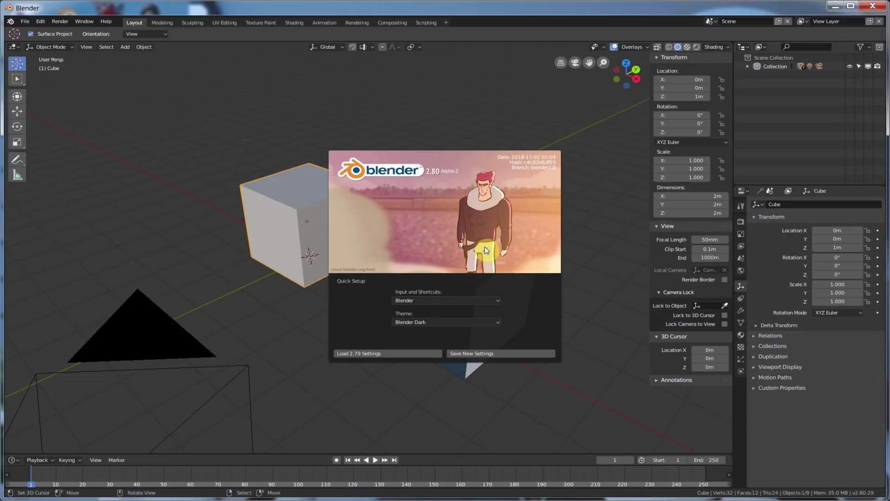
Close the splash screen and rotate the front plane Plane.004 down flat with the Transform tool.
{"action": "left_click", "coordinate": [605, 148]}
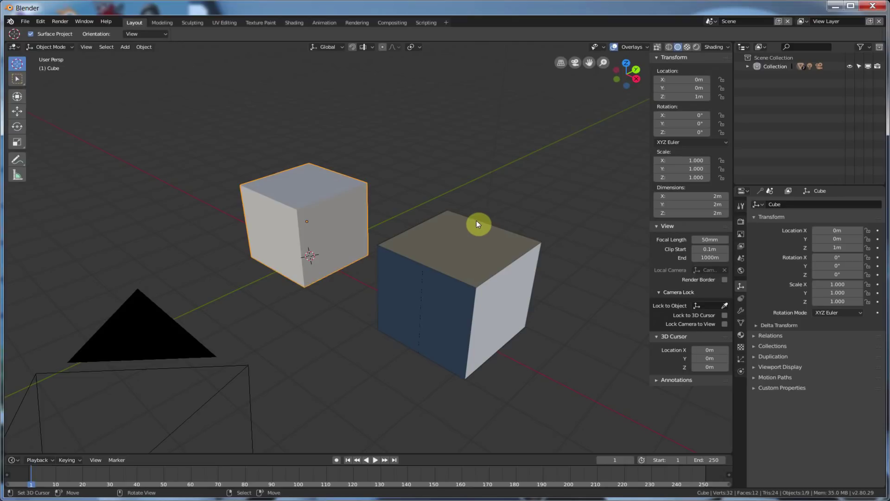
{"action": "key", "text": "KP_4"}
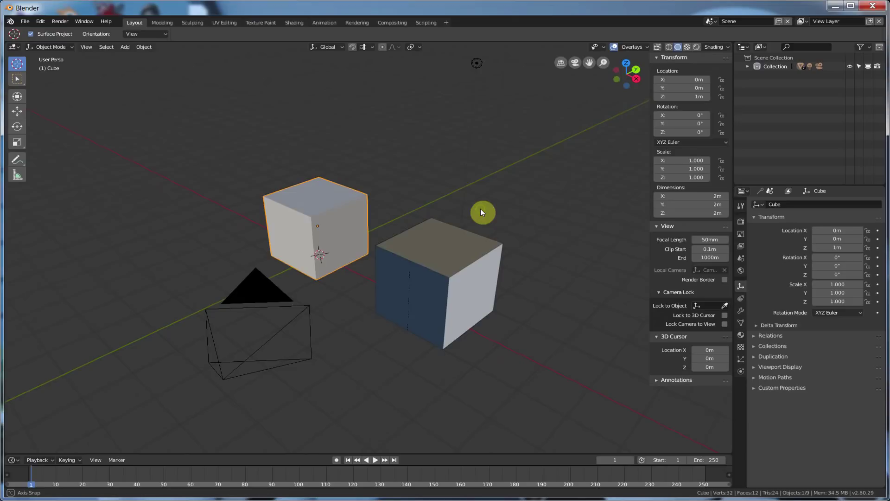
{"action": "key", "text": "KP_8"}
{"action": "middle_click_drag", "start_coordinate": [481, 212], "coordinate": [446, 237]}
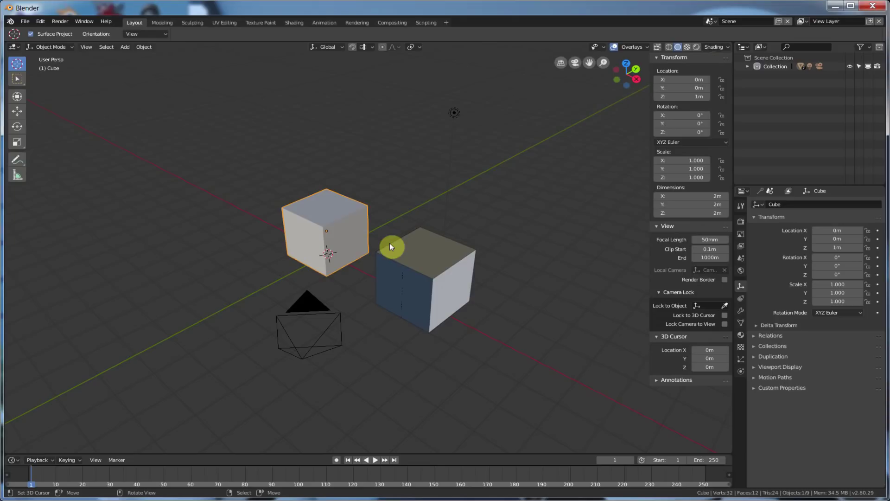
{"action": "middle_click_drag", "start_coordinate": [385, 246], "coordinate": [383, 248]}
{"action": "left_click", "coordinate": [411, 295]}
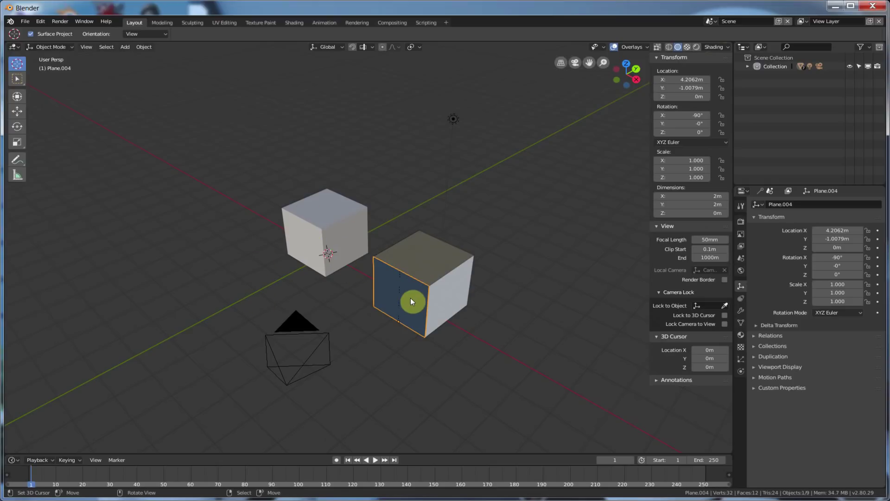
{"action": "key", "text": "shift+space"}
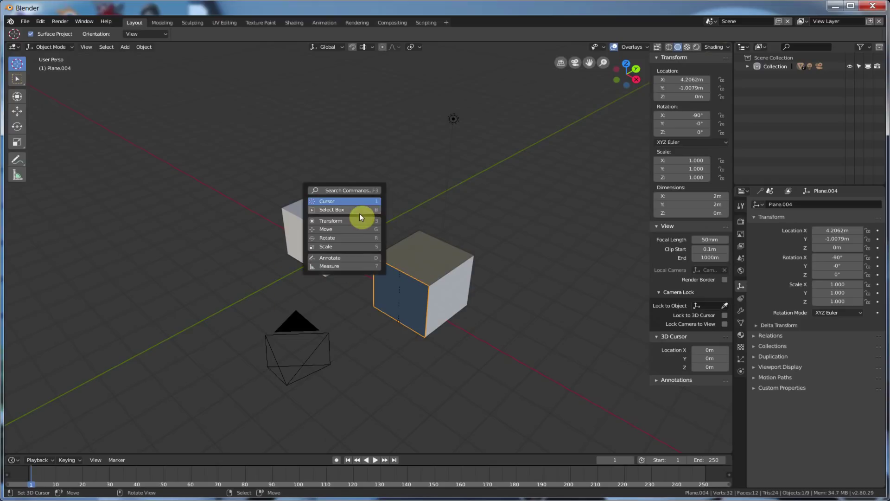
{"action": "left_click", "coordinate": [342, 220]}
{"action": "left_click_drag", "start_coordinate": [389, 307], "coordinate": [322, 411]}
Rotate the wall planes Plane, Plane.002 and Plane.003 down flat to the floor.
{"action": "left_click", "coordinate": [338, 305]}
{"action": "left_click", "coordinate": [403, 266]}
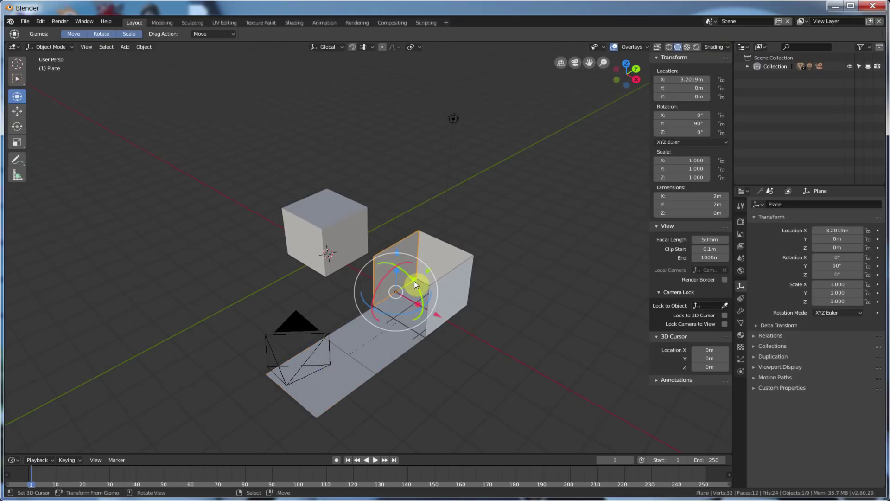
{"action": "left_click_drag", "start_coordinate": [413, 280], "coordinate": [388, 277]}
{"action": "left_click", "coordinate": [452, 283]}
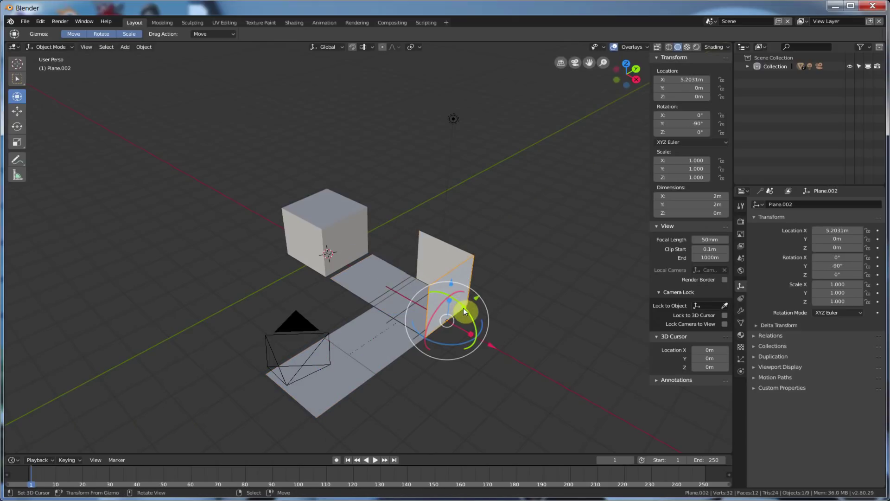
{"action": "left_click_drag", "start_coordinate": [463, 308], "coordinate": [472, 349]}
{"action": "left_click", "coordinate": [457, 261]}
{"action": "left_click_drag", "start_coordinate": [429, 279], "coordinate": [462, 274]}
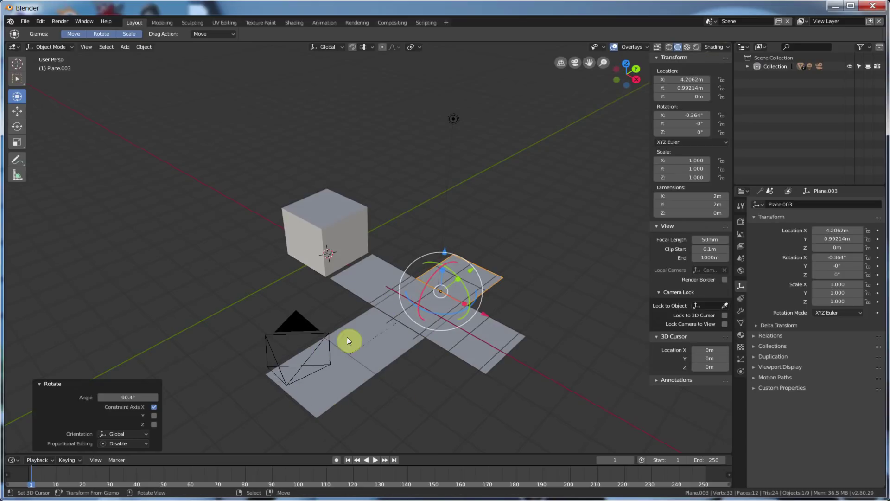
Undo the rotations so the planes fold back into a closed box, then select the left cube.
{"action": "key", "text": "ctrl+z"}
{"action": "key", "text": "ctrl+z"}
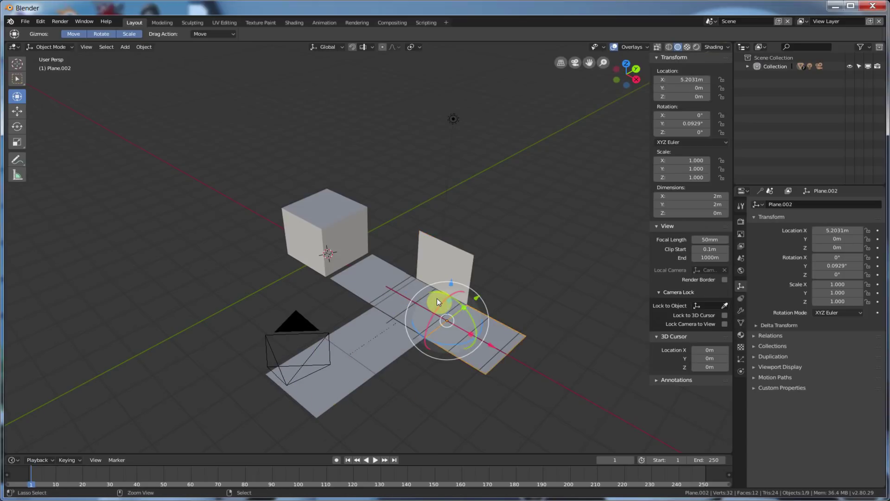
{"action": "key", "text": "ctrl+shift+z"}
{"action": "key", "text": "ctrl+shift+z"}
{"action": "key", "text": "ctrl+shift+z"}
{"action": "key", "text": "ctrl+shift+z"}
{"action": "key", "text": "ctrl+shift+z"}
{"action": "key", "text": "ctrl+shift+z"}
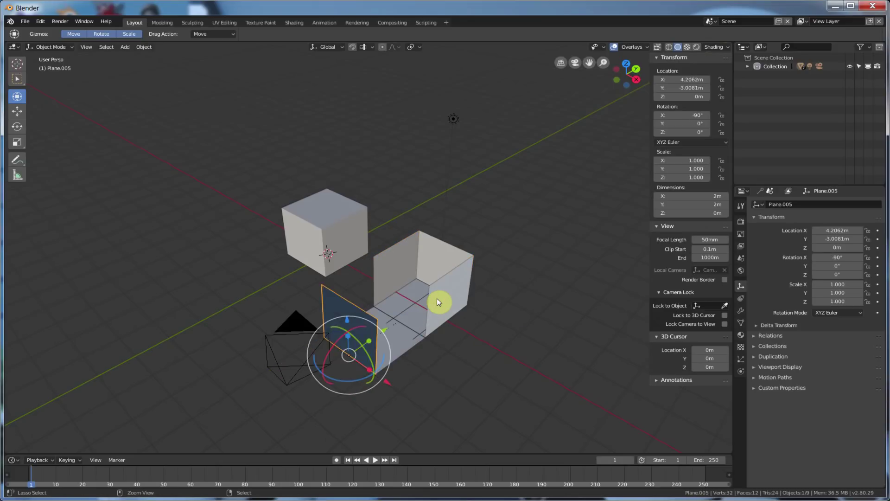
{"action": "key", "text": "ctrl+shift+z"}
{"action": "key", "text": "ctrl+shift+z"}
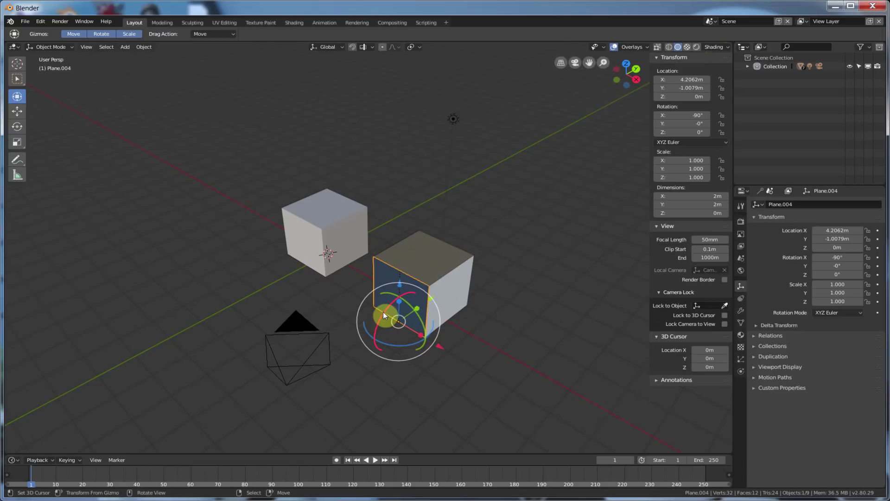
{"action": "left_click", "coordinate": [326, 218]}
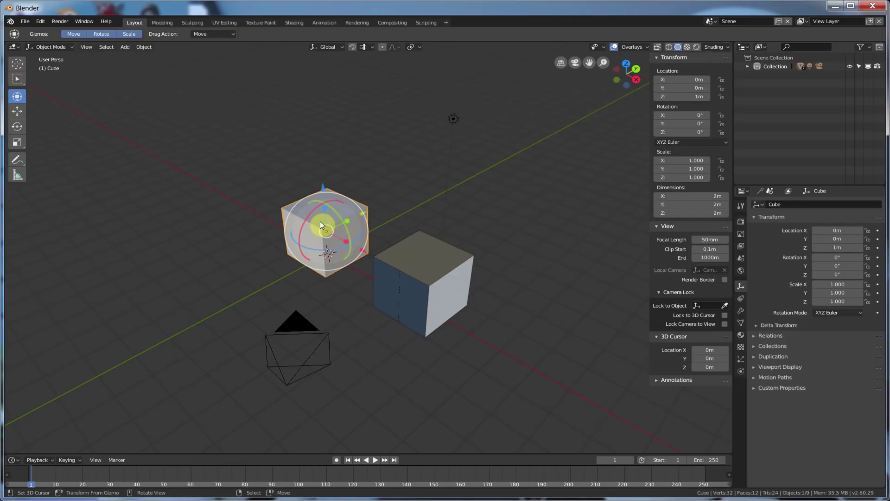
Open UV Editing and pan and zoom to view the default cube's cross-shaped UV layout.
{"action": "left_click", "coordinate": [226, 22]}
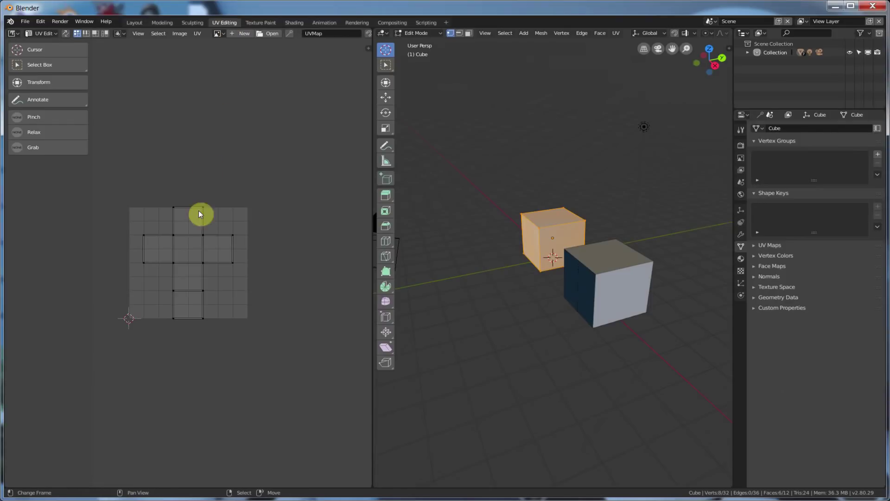
{"action": "mouse_move", "coordinate": [241, 226]}
{"action": "middle_mouse_down"}
{"action": "mouse_move", "coordinate": [257, 226]}
{"action": "mouse_move", "coordinate": [230, 233]}
{"action": "middle_mouse_up"}
{"action": "scroll", "coordinate": [237, 232], "scroll_direction": "up", "scroll_amount": 2}
{"action": "middle_click_drag", "start_coordinate": [570, 248], "coordinate": [572, 252]}
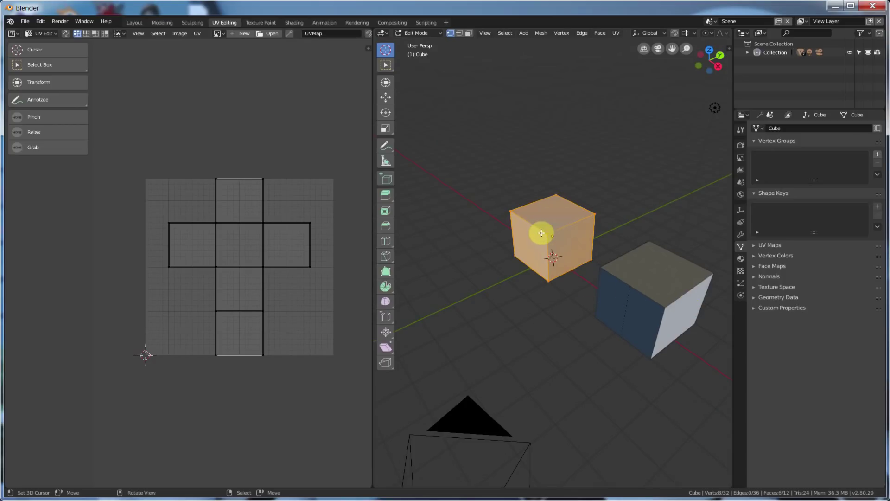
{"action": "scroll", "coordinate": [541, 232], "scroll_direction": "up", "scroll_amount": 1}
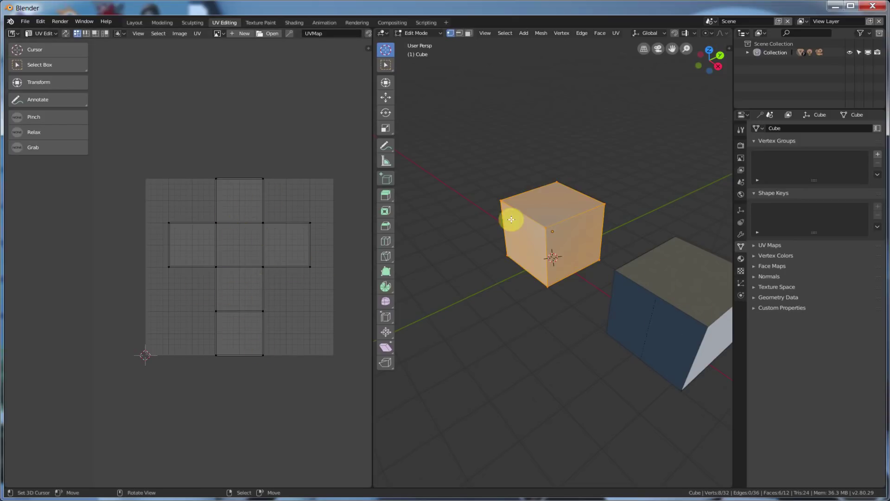
Start a new General file and delete the default cube.
{"action": "left_click", "coordinate": [26, 26]}
{"action": "mouse_move", "coordinate": [32, 32]}
{"action": "left_click", "coordinate": [145, 29]}
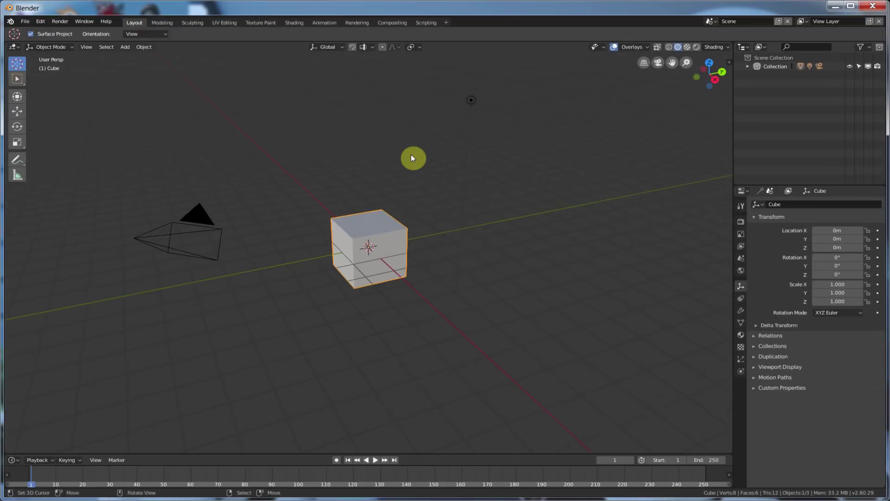
{"action": "key", "text": "x"}
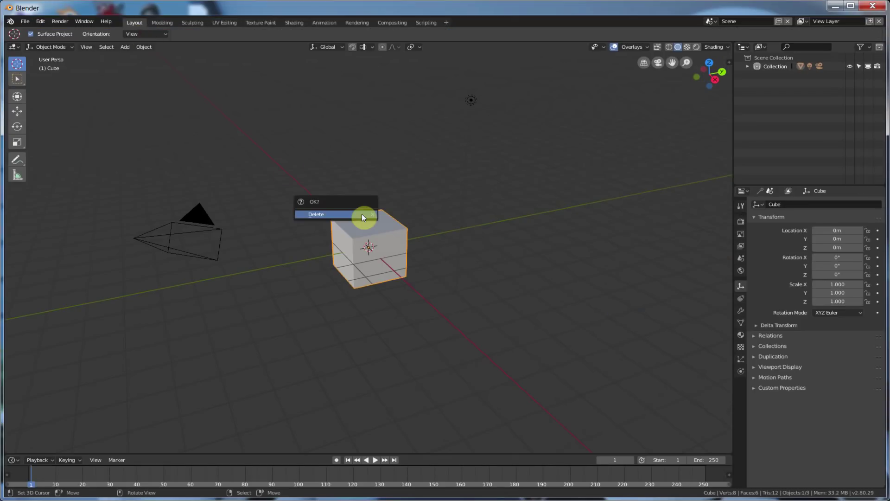
{"action": "left_click", "coordinate": [363, 217]}
Add a torus mesh (48 major, 12 minor segments) and look down on it.
{"action": "left_click", "coordinate": [128, 46]}
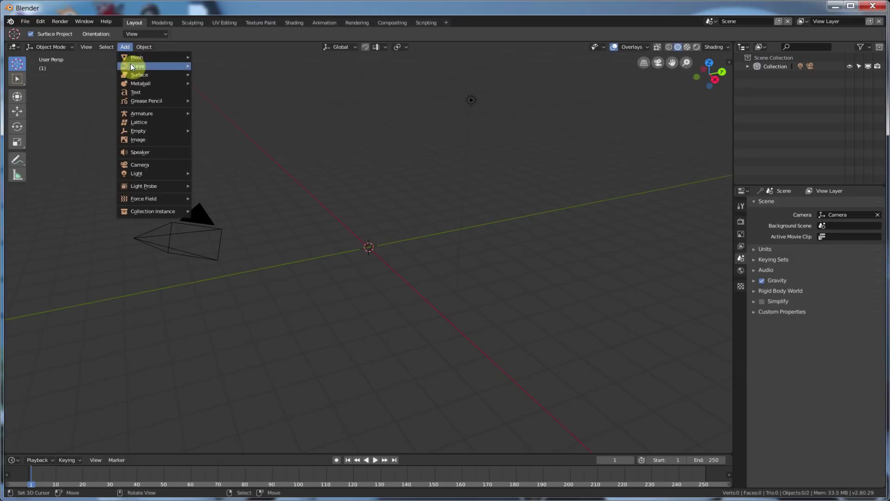
{"action": "mouse_move", "coordinate": [132, 58]}
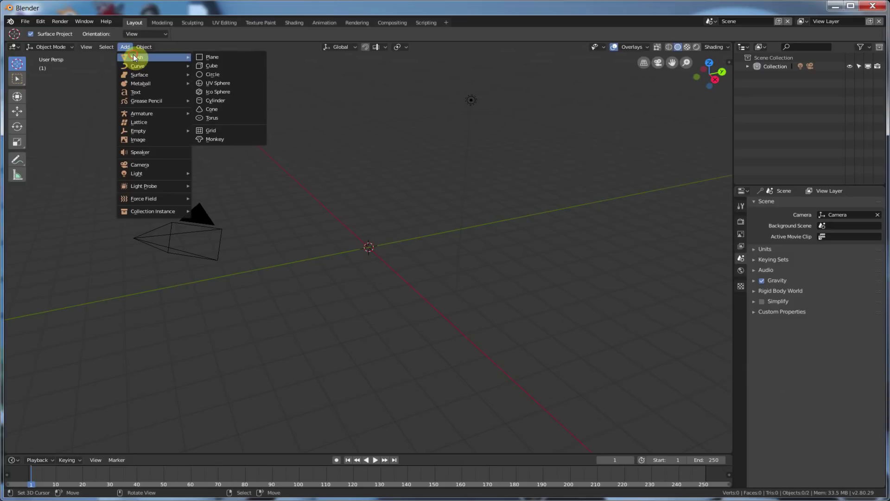
{"action": "left_click", "coordinate": [216, 118]}
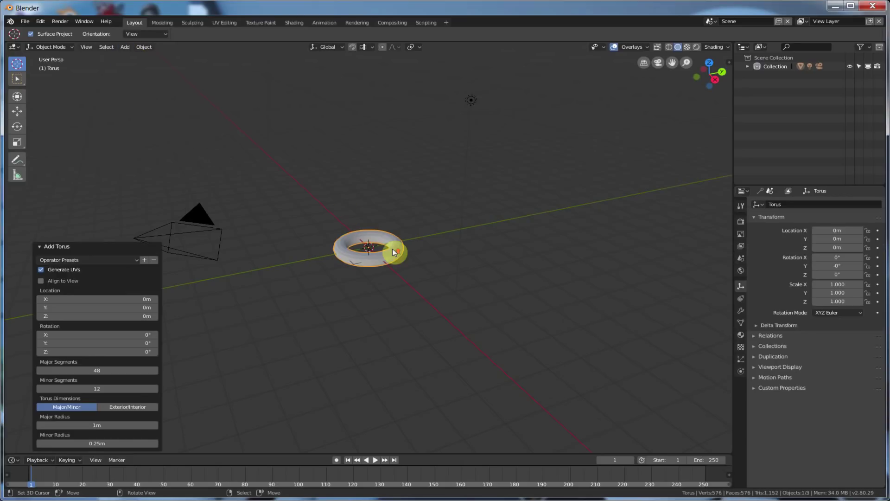
{"action": "scroll", "coordinate": [392, 248], "scroll_direction": "up", "scroll_amount": 5}
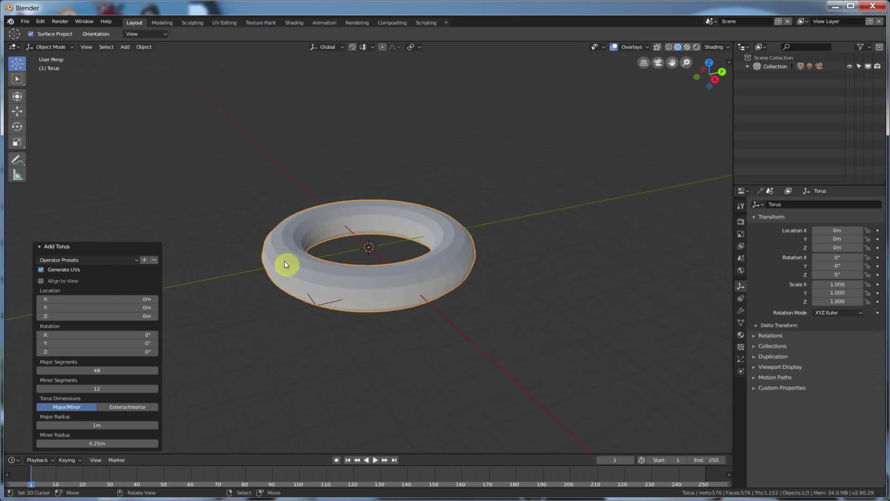
{"action": "middle_click_drag", "start_coordinate": [351, 242], "coordinate": [352, 250]}
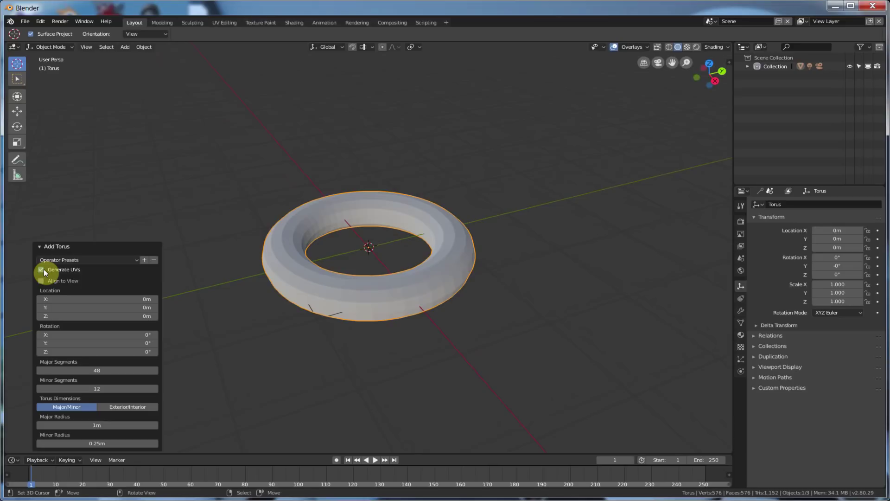
Show the torus in UV Editing and orbit to inspect its rectangular grid of generated UVs.
{"action": "left_click", "coordinate": [223, 23]}
{"action": "scroll", "coordinate": [547, 308], "scroll_direction": "up", "scroll_amount": 4}
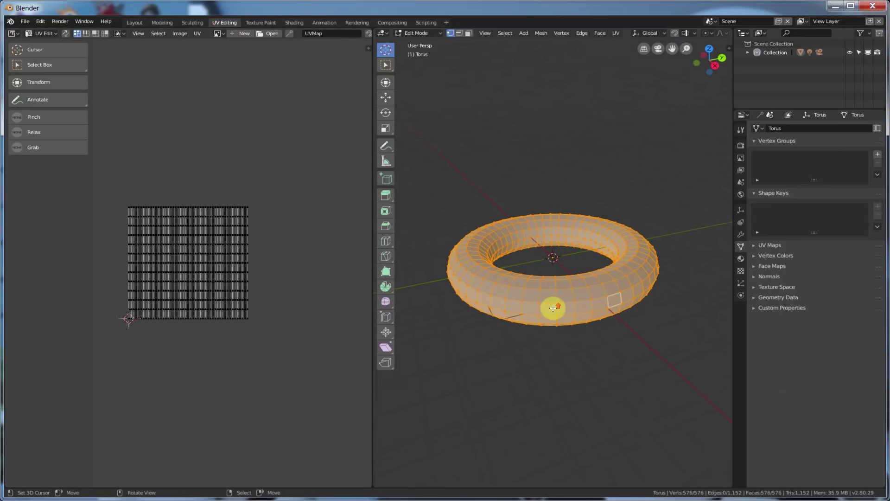
{"action": "scroll", "coordinate": [195, 267], "scroll_direction": "up", "scroll_amount": 3}
{"action": "scroll", "coordinate": [235, 249], "scroll_direction": "left", "scroll_amount": 4, "text": "ctrl"}
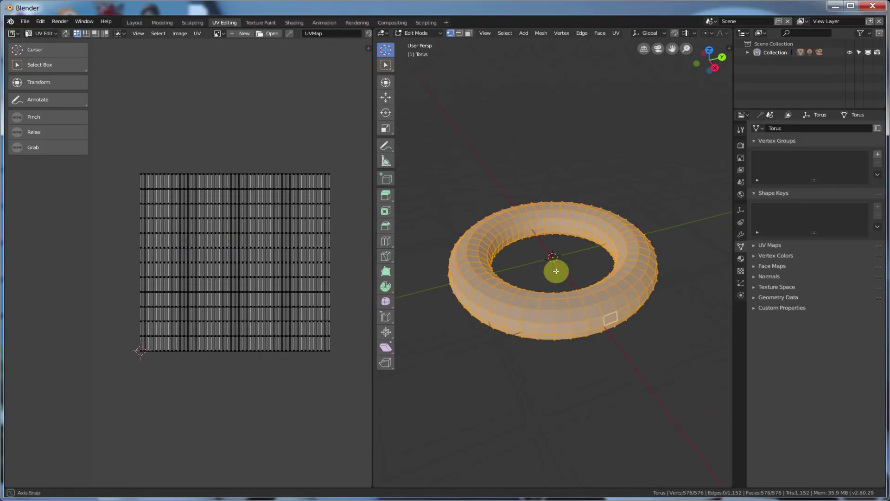
{"action": "middle_click_drag", "start_coordinate": [556, 271], "coordinate": [517, 207]}
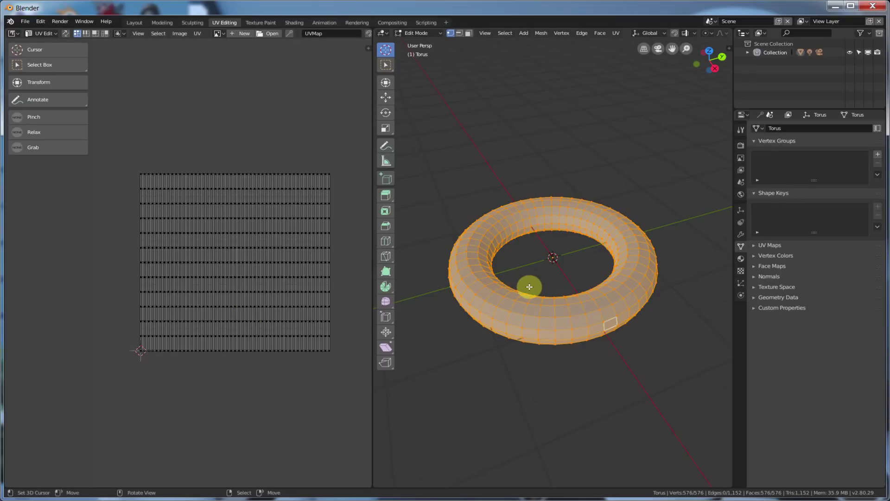
{"action": "mouse_move", "coordinate": [528, 286]}
{"action": "middle_mouse_down"}
{"action": "mouse_move", "coordinate": [537, 230]}
{"action": "mouse_move", "coordinate": [529, 290]}
{"action": "middle_mouse_up"}
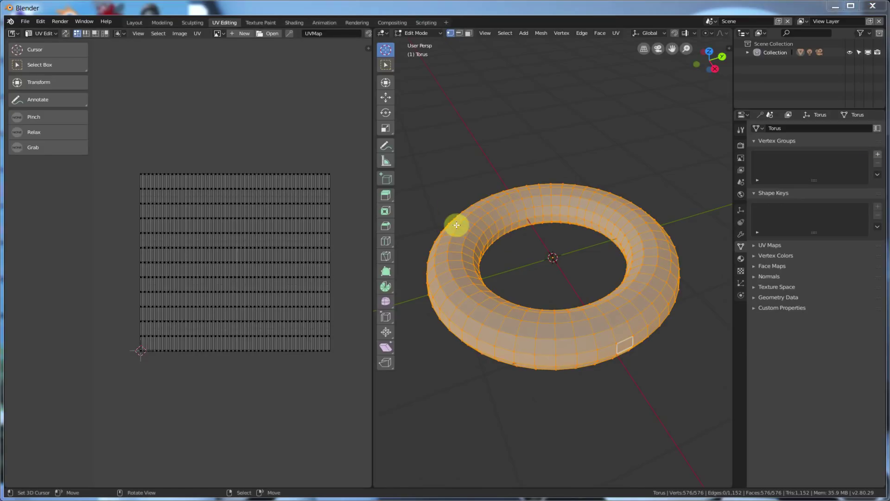
Start a new General file, delete the default cube and add a torus.
{"action": "left_click", "coordinate": [27, 21]}
{"action": "mouse_move", "coordinate": [46, 31]}
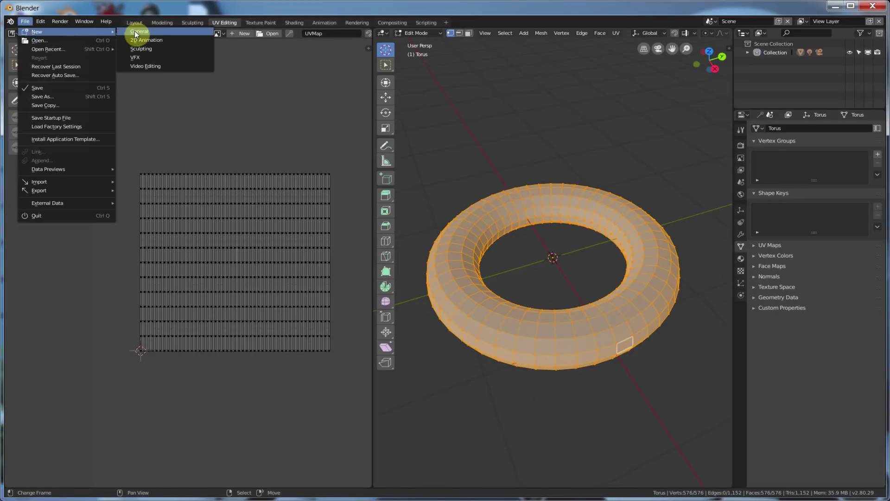
{"action": "left_click", "coordinate": [135, 32]}
{"action": "key", "text": "Delete"}
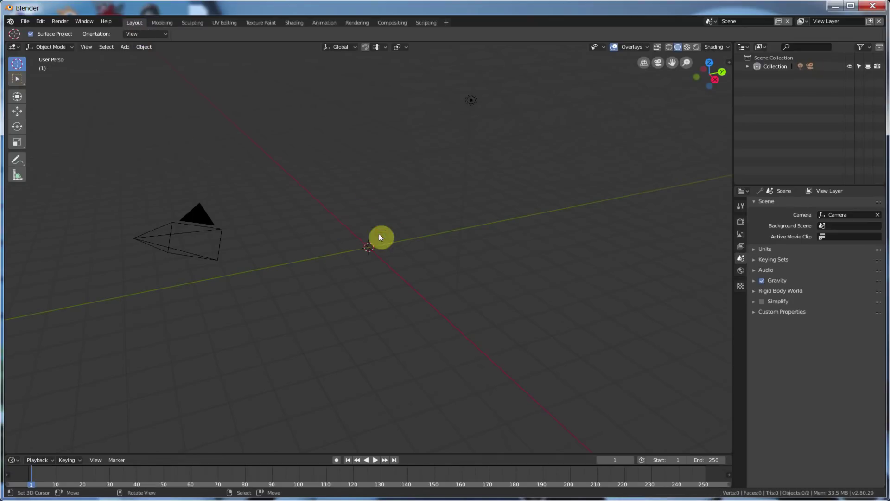
{"action": "left_click", "coordinate": [126, 46]}
{"action": "mouse_move", "coordinate": [130, 58]}
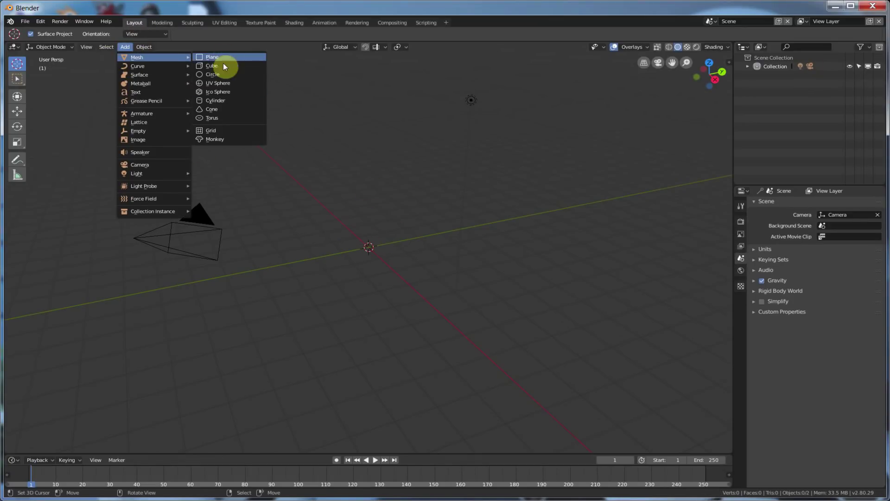
{"action": "left_click", "coordinate": [218, 118]}
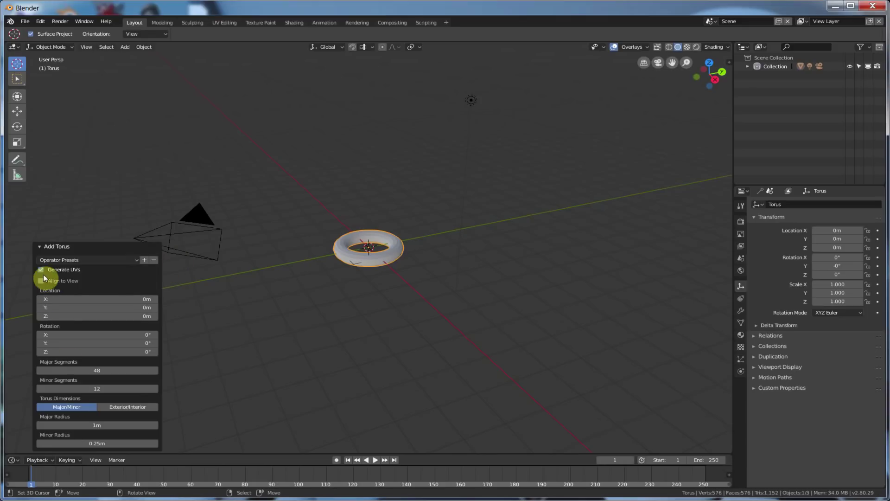
{"action": "scroll", "coordinate": [368, 263], "scroll_direction": "up", "scroll_amount": 4}
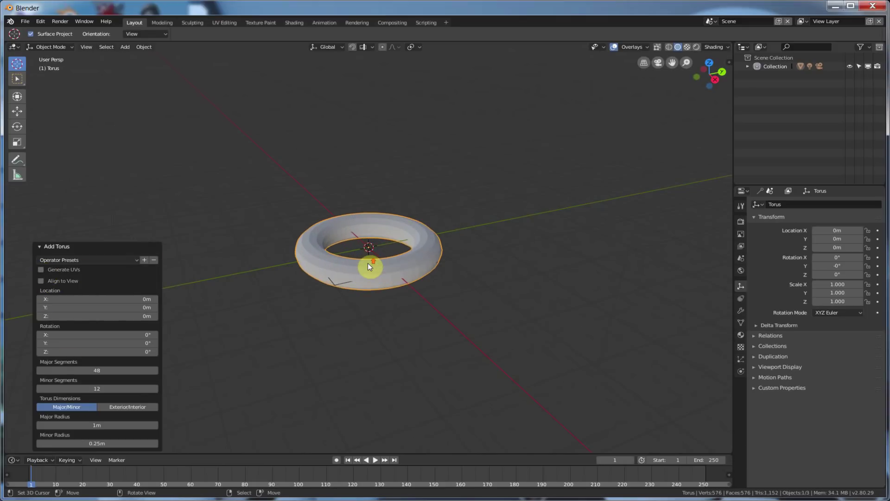
Show the torus in the UV Editing workspace, zoomed in and viewed from above.
{"action": "left_click", "coordinate": [224, 23]}
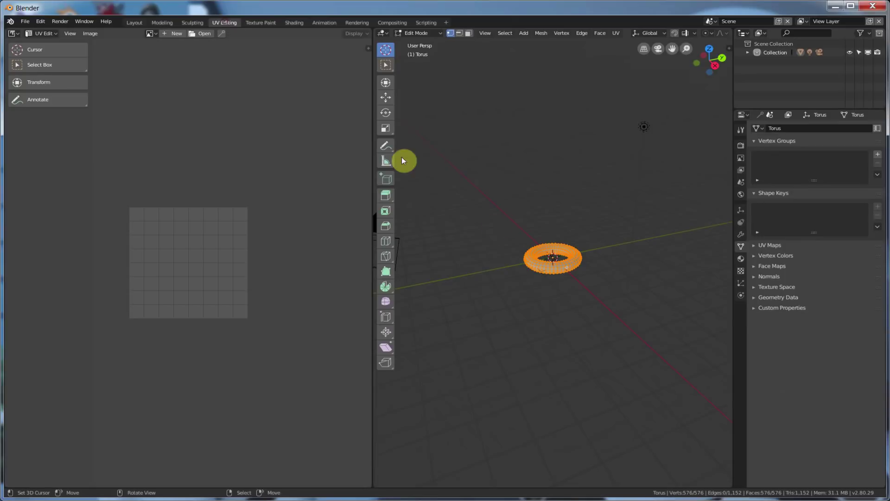
{"action": "scroll", "coordinate": [517, 240], "scroll_direction": "up", "scroll_amount": 1}
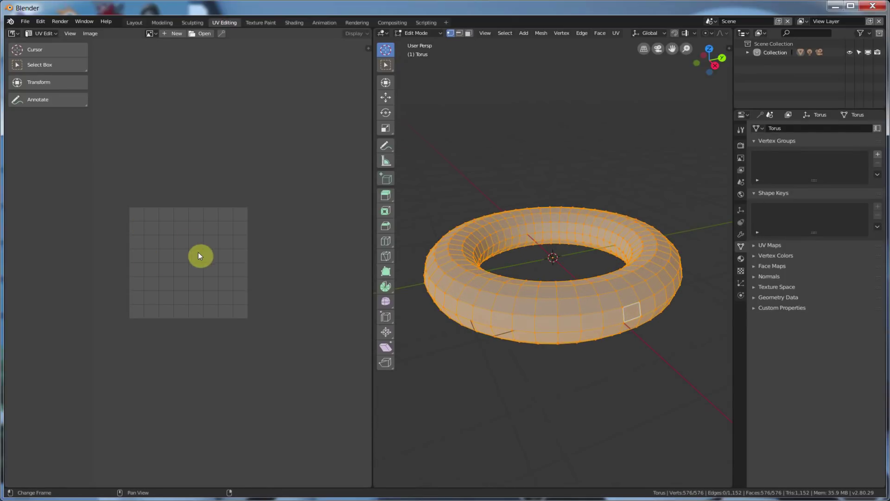
{"action": "middle_click_drag", "start_coordinate": [193, 233], "coordinate": [228, 229]}
{"action": "scroll", "coordinate": [221, 244], "scroll_direction": "up", "scroll_amount": 2}
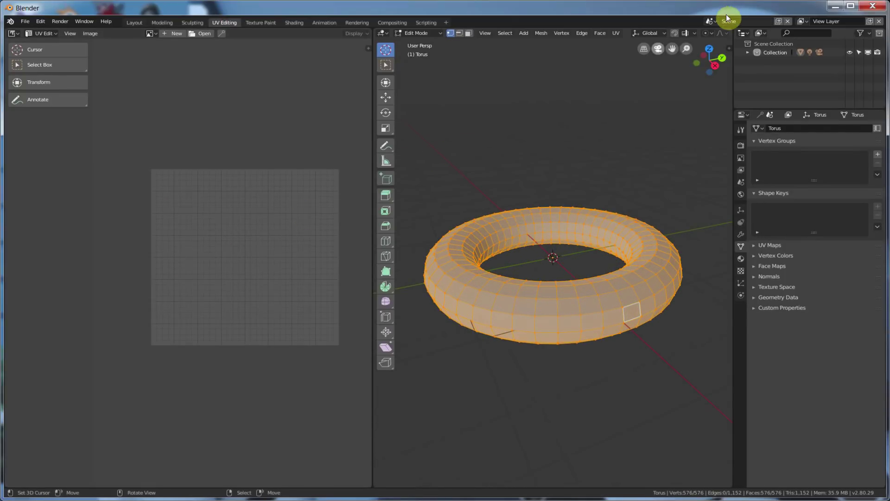
{"action": "middle_click_drag", "start_coordinate": [455, 221], "coordinate": [509, 298]}
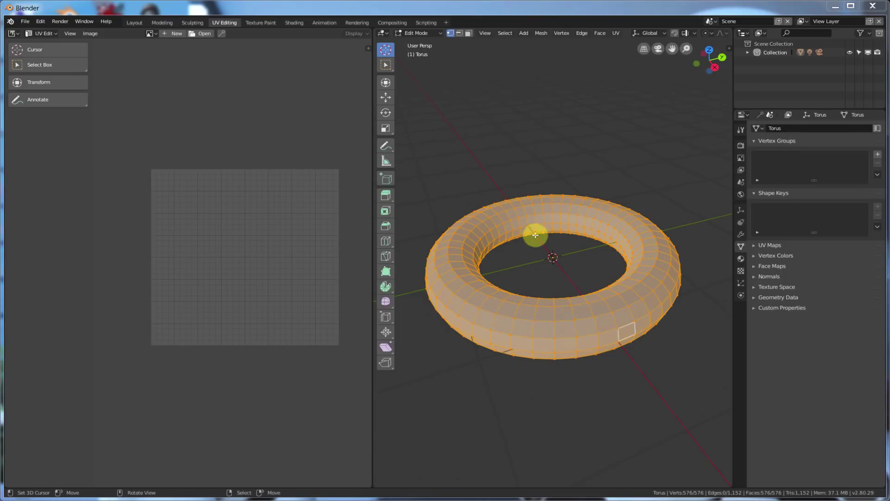
Create Material.001 for the torus in the Shading workspace and show its material properties.
{"action": "left_click", "coordinate": [294, 22]}
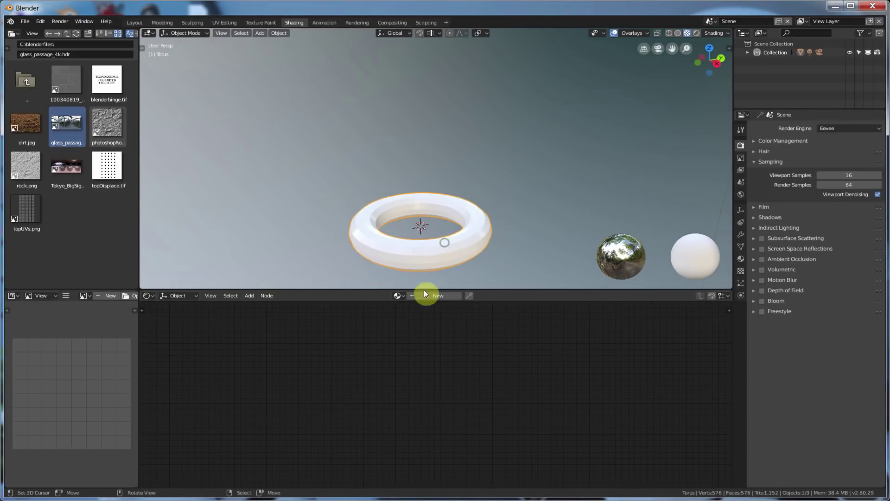
{"action": "left_click", "coordinate": [432, 295]}
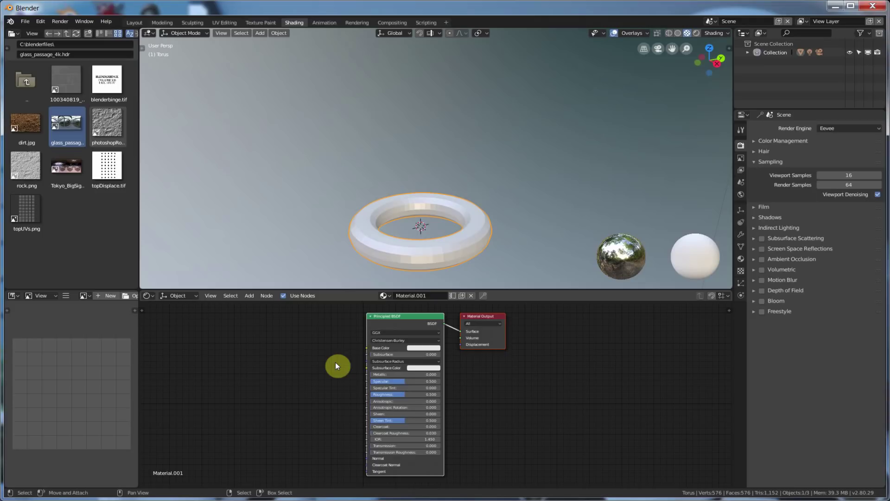
{"action": "scroll", "coordinate": [356, 361], "scroll_direction": "up", "scroll_amount": 3}
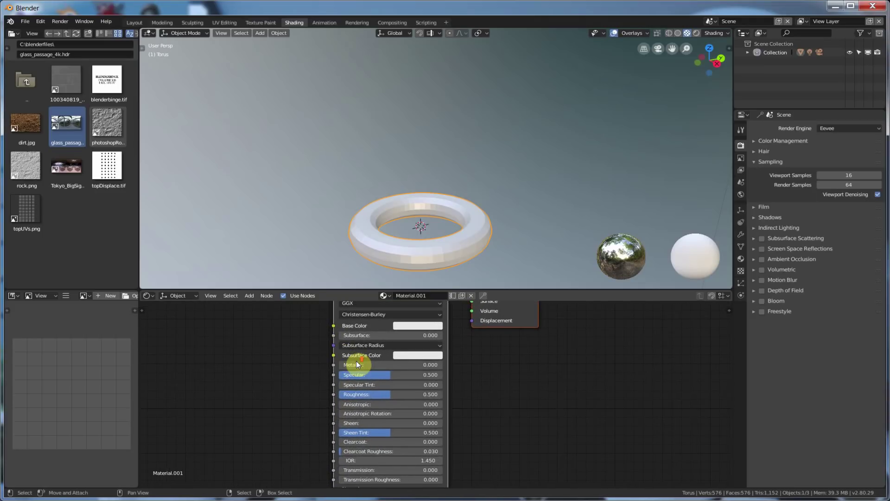
{"action": "left_click", "coordinate": [741, 258]}
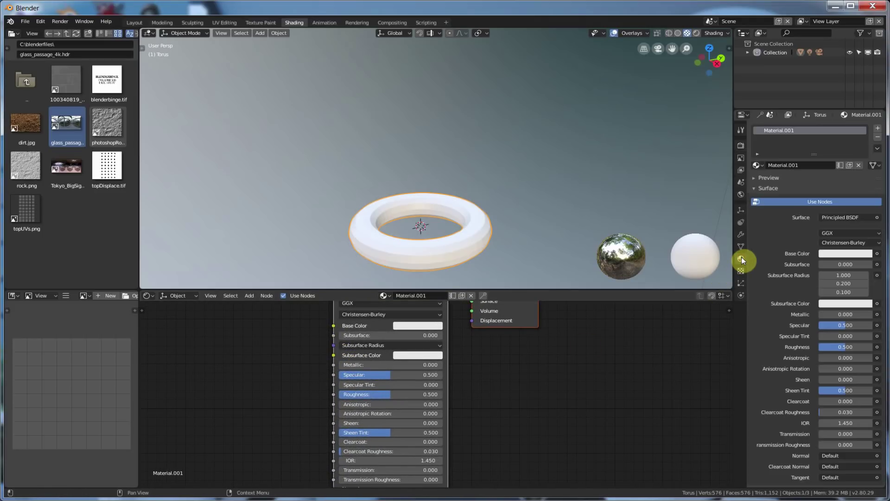
Feed the Base Color from an Image Texture loading dirt.jpg.
{"action": "left_click", "coordinate": [878, 254]}
{"action": "left_click", "coordinate": [698, 176]}
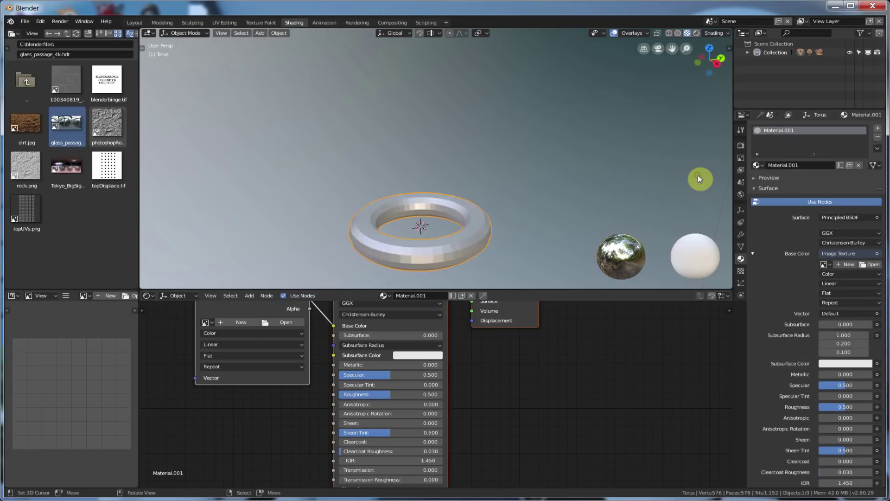
{"action": "left_click", "coordinate": [276, 322]}
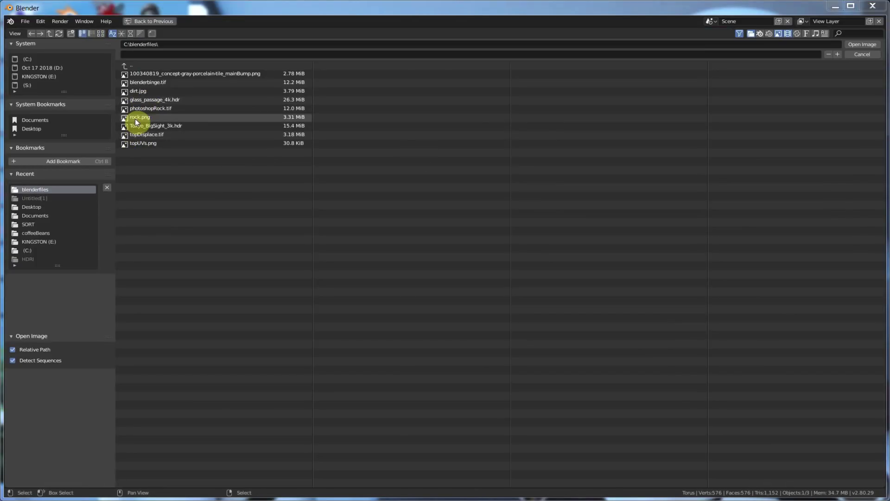
{"action": "double_click", "coordinate": [135, 91]}
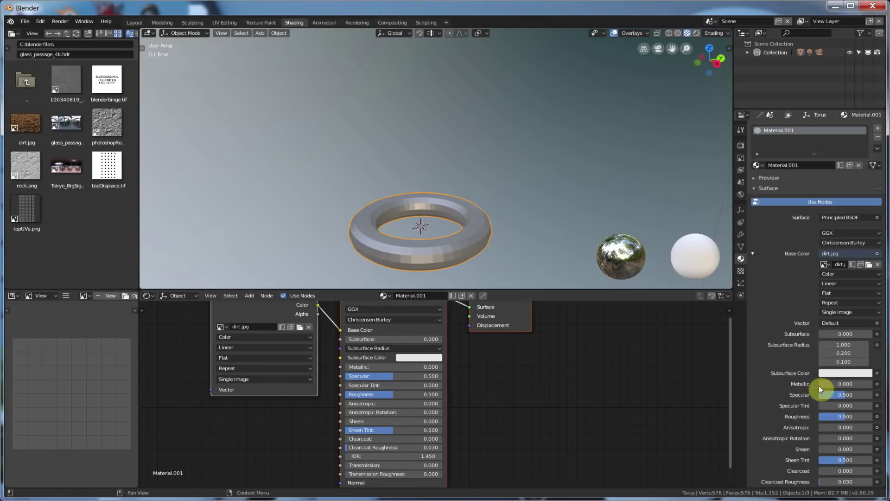
Drive the image texture's Vector with Texture Coordinate UV and tidy the node layout.
{"action": "left_click", "coordinate": [876, 323]}
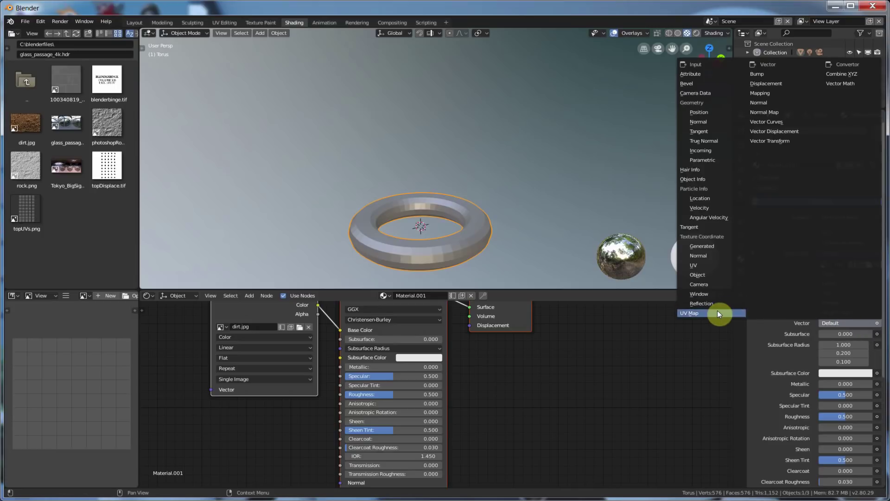
{"action": "left_click", "coordinate": [704, 266]}
{"action": "scroll", "coordinate": [352, 331], "scroll_direction": "down", "scroll_amount": 2}
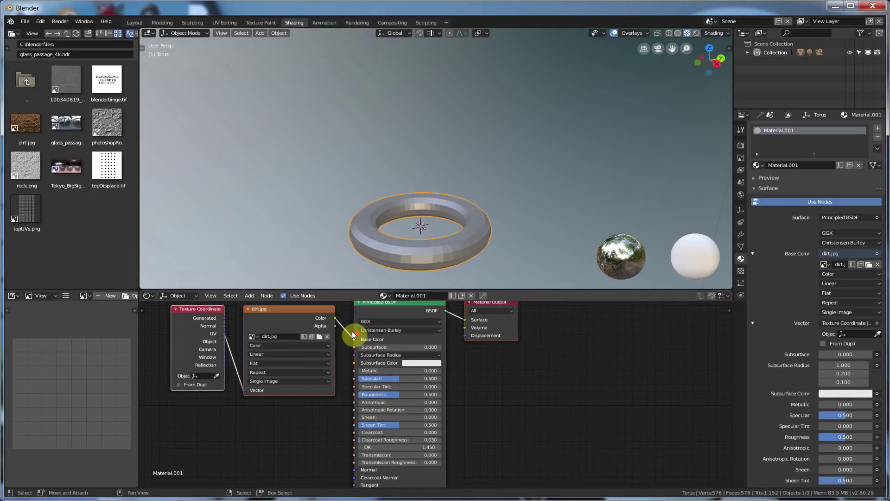
{"action": "middle_click_drag", "start_coordinate": [350, 342], "coordinate": [404, 361]}
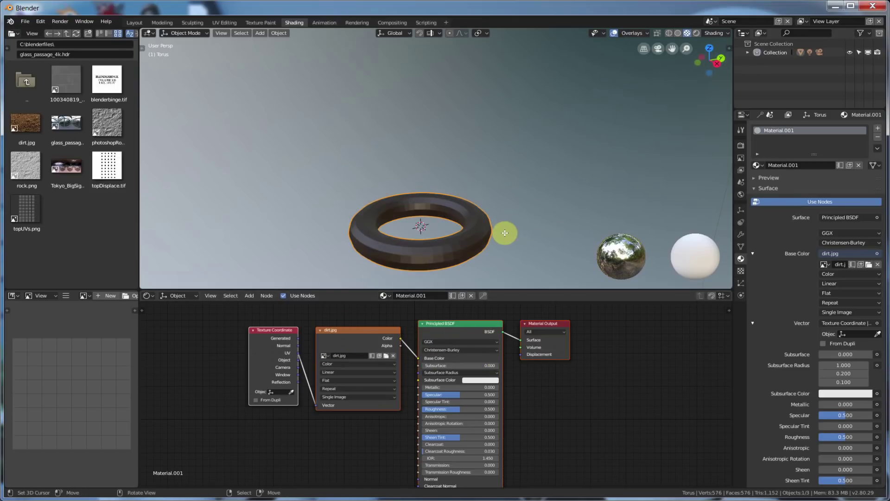
{"action": "middle_click_drag", "start_coordinate": [506, 230], "coordinate": [516, 194]}
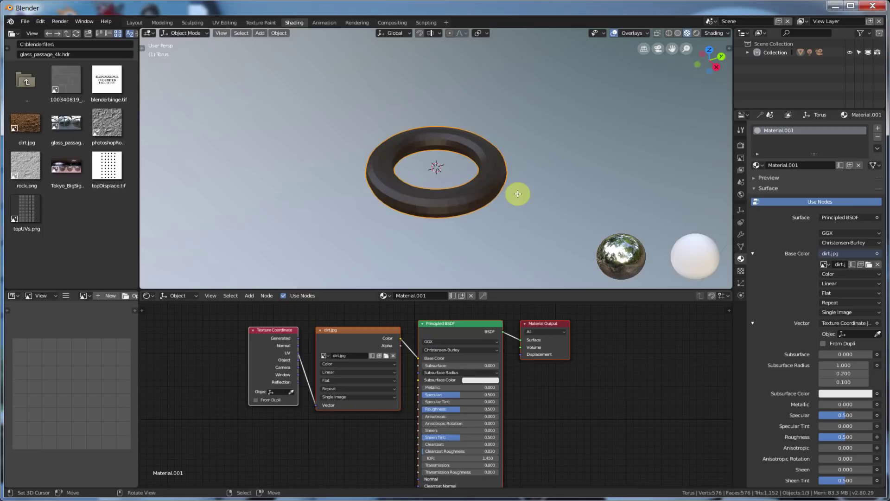
{"action": "scroll", "coordinate": [518, 194], "scroll_direction": "up", "scroll_amount": 3}
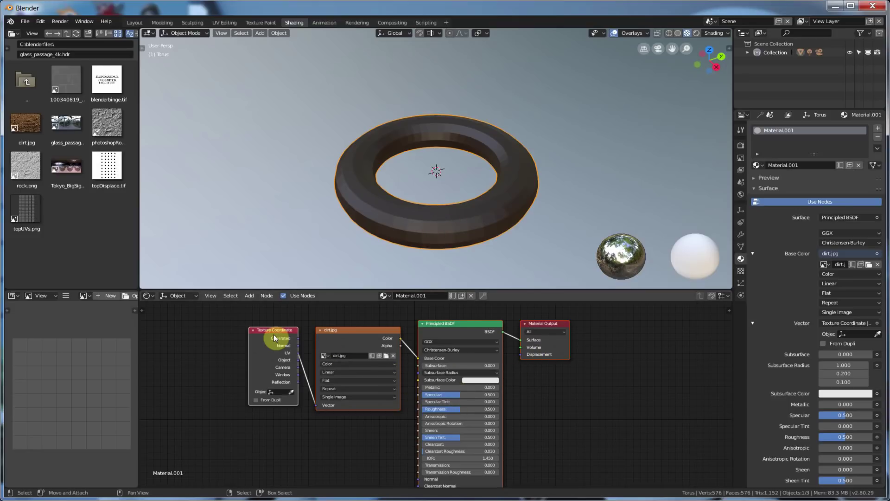
{"action": "left_click_drag", "start_coordinate": [274, 335], "coordinate": [247, 340]}
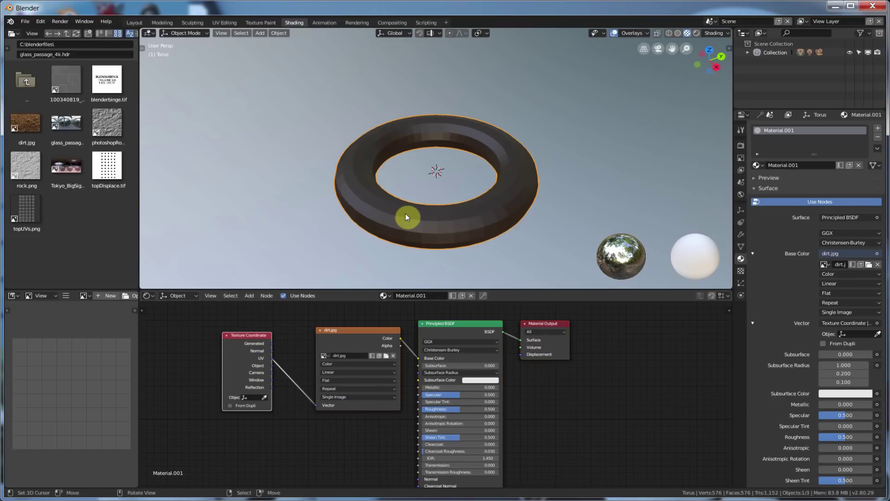
Preview the textured torus in rendered shading from several angles.
{"action": "mouse_move", "coordinate": [405, 205]}
{"action": "middle_mouse_down"}
{"action": "mouse_move", "coordinate": [407, 180]}
{"action": "mouse_move", "coordinate": [396, 210]}
{"action": "middle_mouse_up"}
{"action": "left_click", "coordinate": [697, 34]}
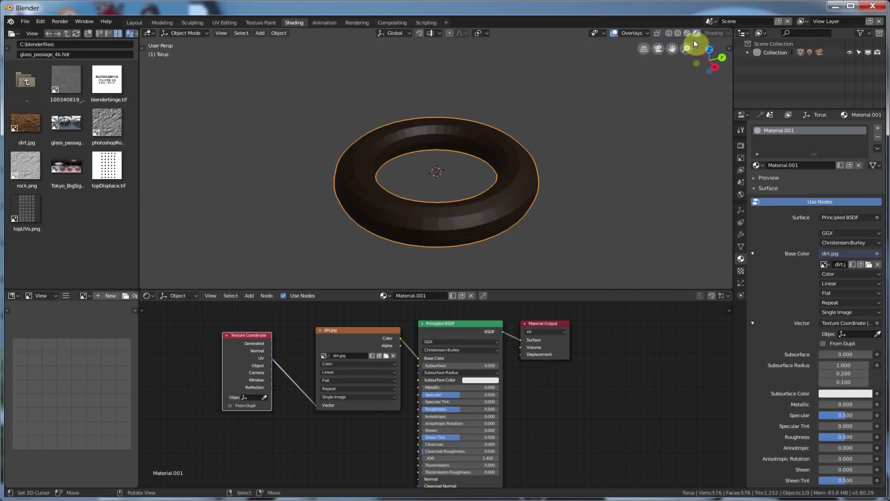
{"action": "middle_click_drag", "start_coordinate": [495, 187], "coordinate": [510, 153]}
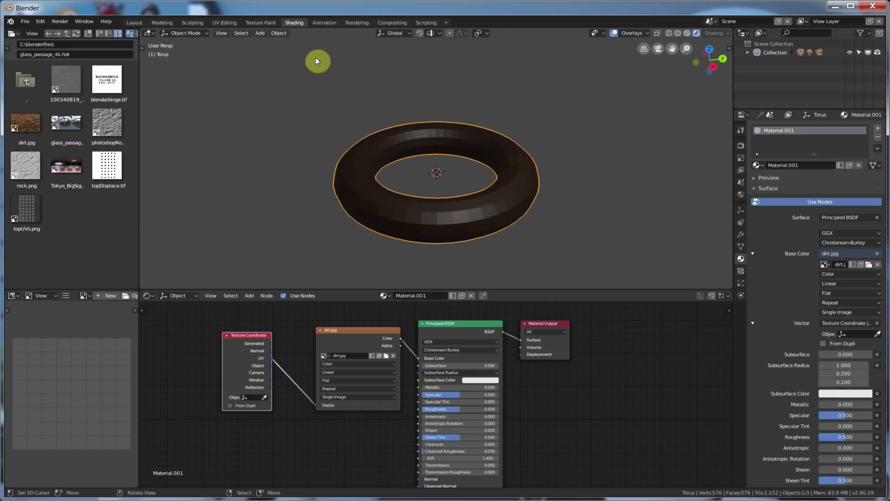
Return to UV Editing and set the viewport to rendered shading.
{"action": "left_click", "coordinate": [224, 22]}
{"action": "scroll", "coordinate": [687, 32], "scroll_direction": "right", "scroll_amount": 5}
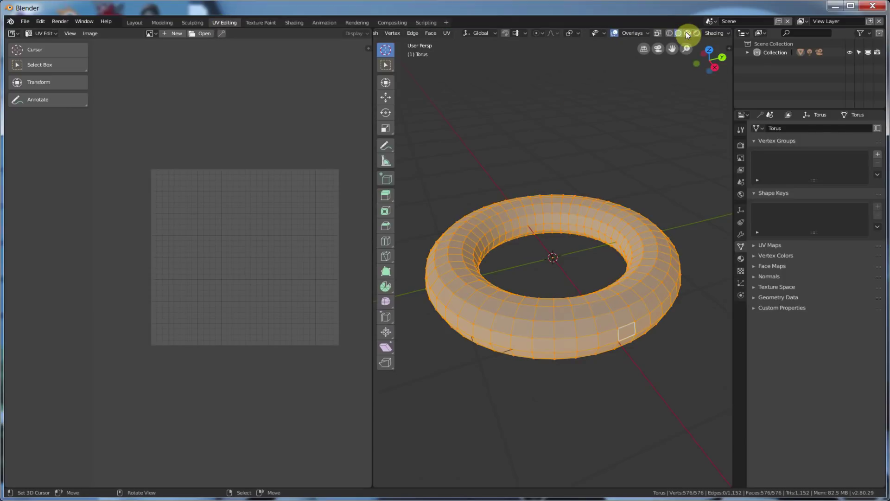
{"action": "left_click", "coordinate": [689, 32]}
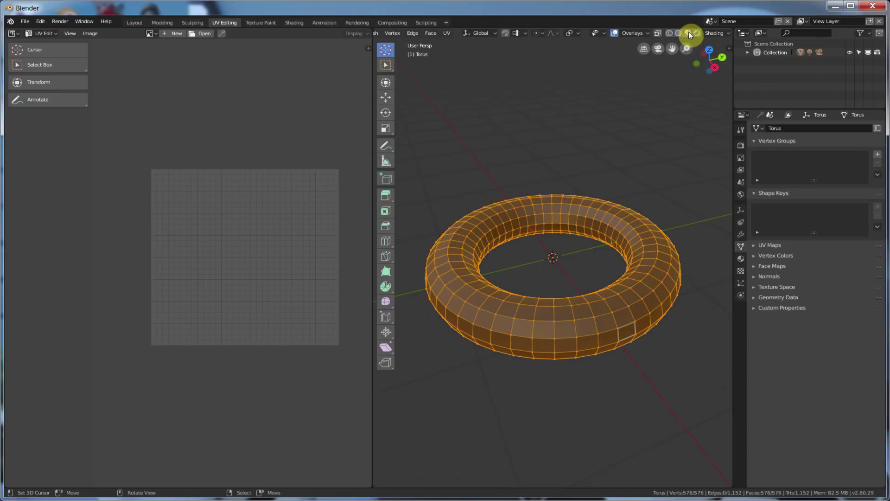
{"action": "left_click", "coordinate": [697, 33]}
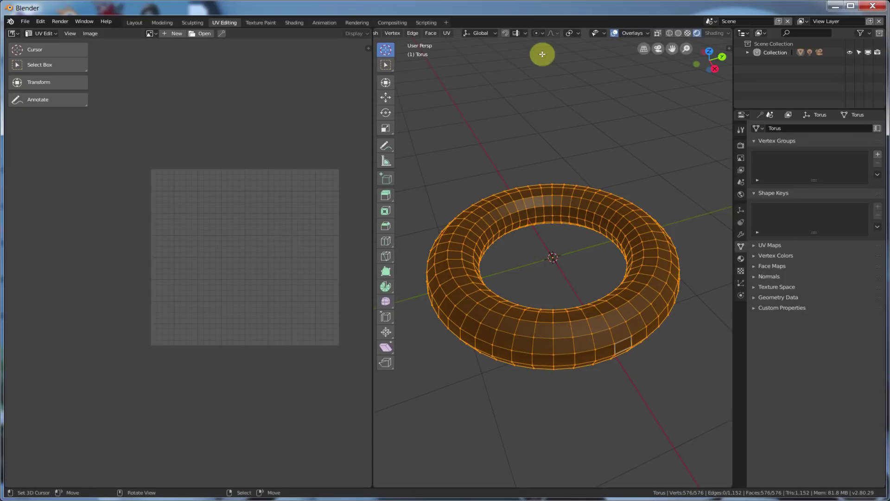
Scroll the viewport header to reveal the UV menu and open its unwrapping methods.
{"action": "scroll", "coordinate": [464, 36], "scroll_direction": "up", "scroll_amount": 2}
{"action": "scroll", "coordinate": [464, 37], "scroll_direction": "down", "scroll_amount": 1}
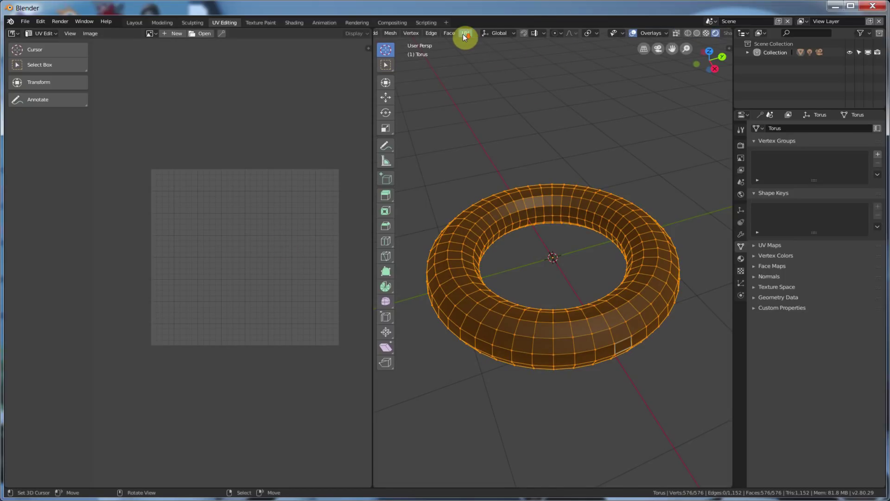
{"action": "scroll", "coordinate": [583, 32], "scroll_direction": "up", "scroll_amount": 6}
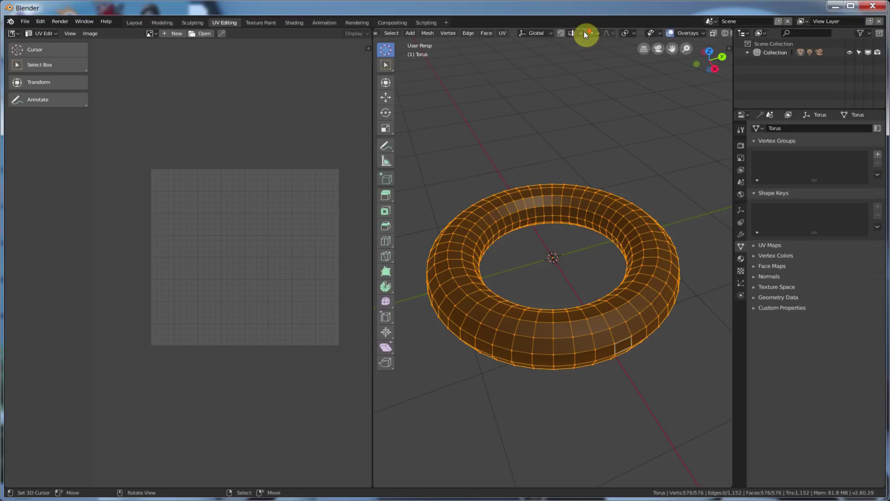
{"action": "scroll", "coordinate": [583, 32], "scroll_direction": "down", "scroll_amount": 5}
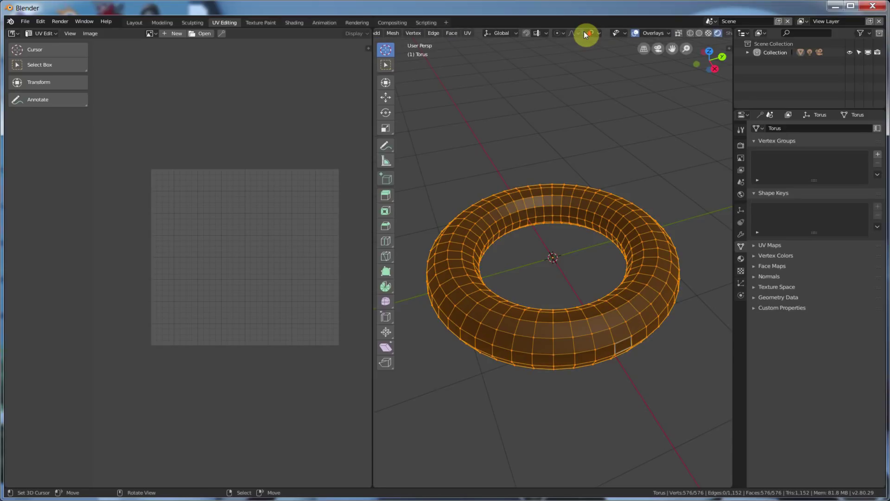
{"action": "scroll", "coordinate": [583, 32], "scroll_direction": "up", "scroll_amount": 1}
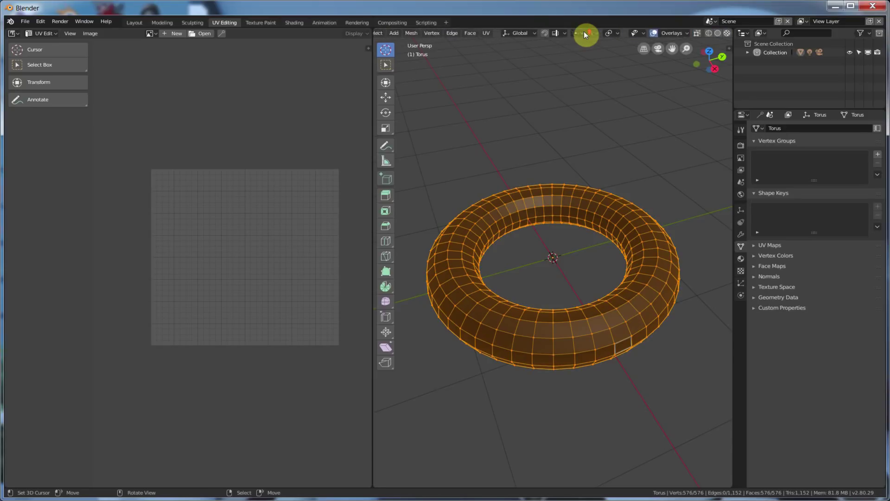
{"action": "scroll", "coordinate": [584, 34], "scroll_direction": "up", "scroll_amount": 6}
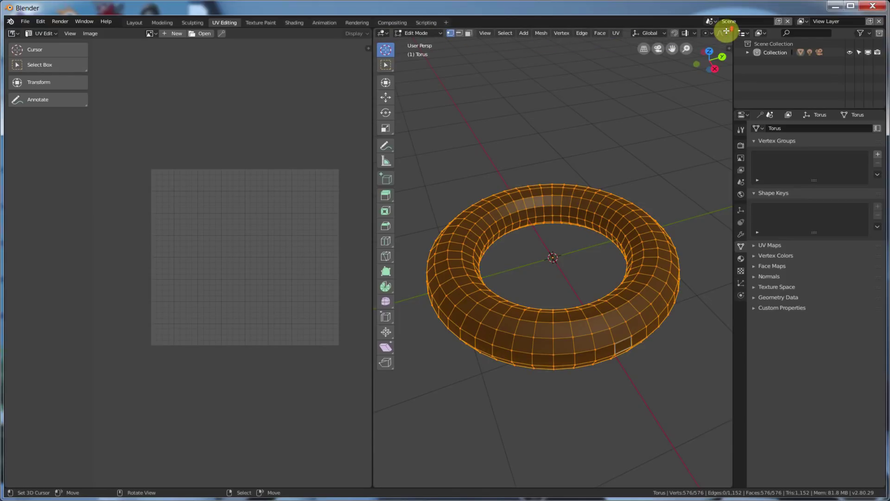
{"action": "left_click", "coordinate": [616, 33]}
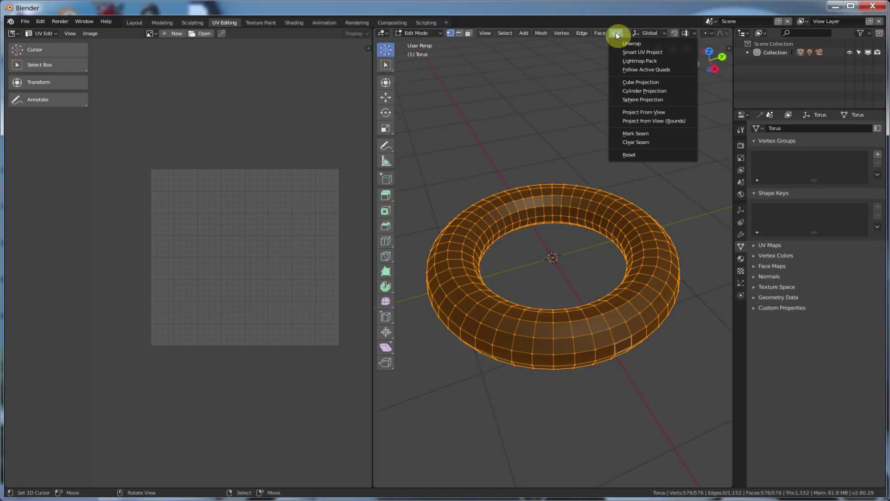
Apply Smart UV Project to the torus and inspect the resulting UV islands.
{"action": "left_click", "coordinate": [635, 52]}
{"action": "left_click", "coordinate": [637, 117]}
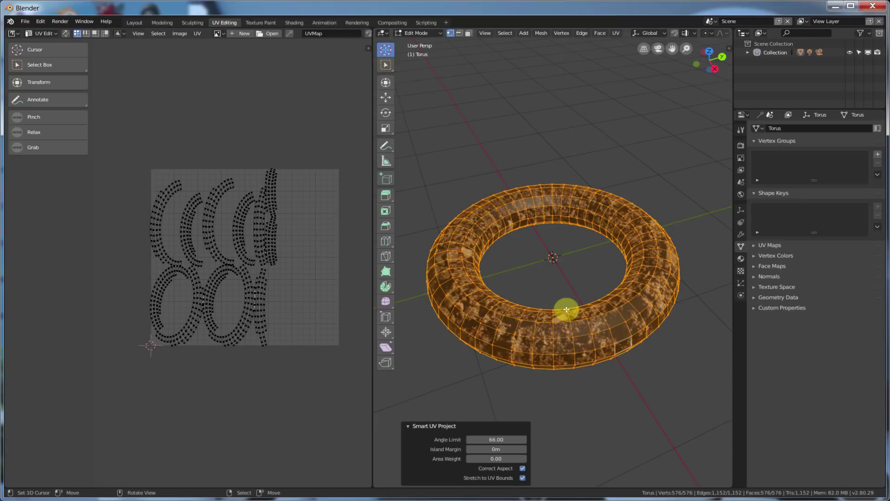
{"action": "middle_click_drag", "start_coordinate": [544, 315], "coordinate": [540, 289]}
{"action": "scroll", "coordinate": [537, 312], "scroll_direction": "up", "scroll_amount": 2}
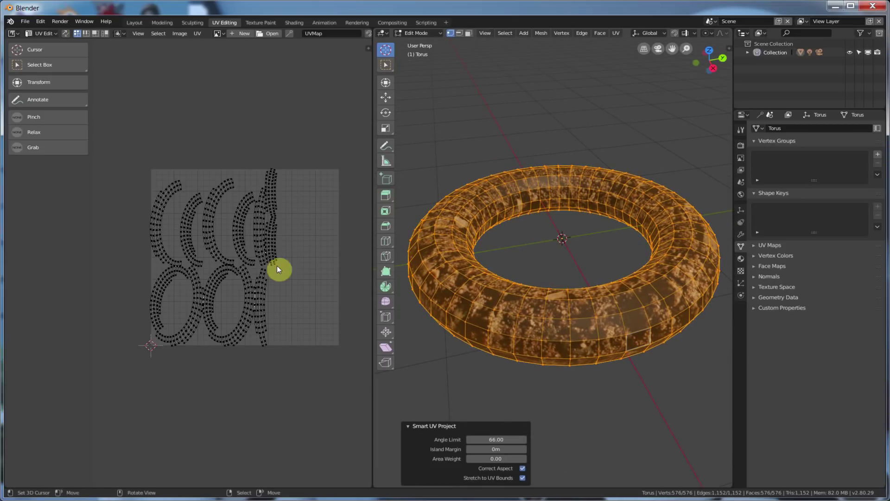
{"action": "scroll", "coordinate": [258, 233], "scroll_direction": "up", "scroll_amount": 3}
{"action": "middle_click_drag", "start_coordinate": [277, 245], "coordinate": [255, 252]}
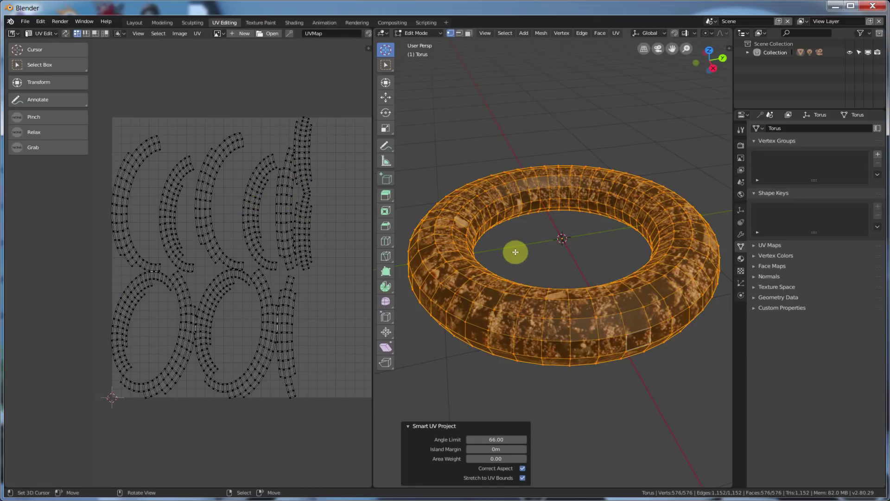
Switch to Object Mode and orbit around the torus to inspect the dirt texture.
{"action": "key", "text": "Tab"}
{"action": "middle_click_drag", "start_coordinate": [527, 243], "coordinate": [536, 276]}
{"action": "scroll", "coordinate": [492, 278], "scroll_direction": "up", "scroll_amount": 4}
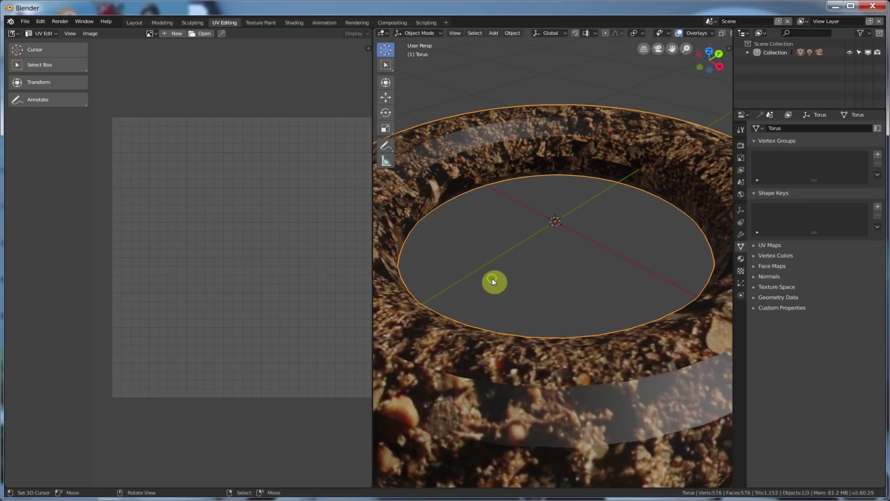
{"action": "scroll", "coordinate": [493, 278], "scroll_direction": "up", "scroll_amount": 2}
{"action": "scroll", "coordinate": [491, 281], "scroll_direction": "down", "scroll_amount": 3}
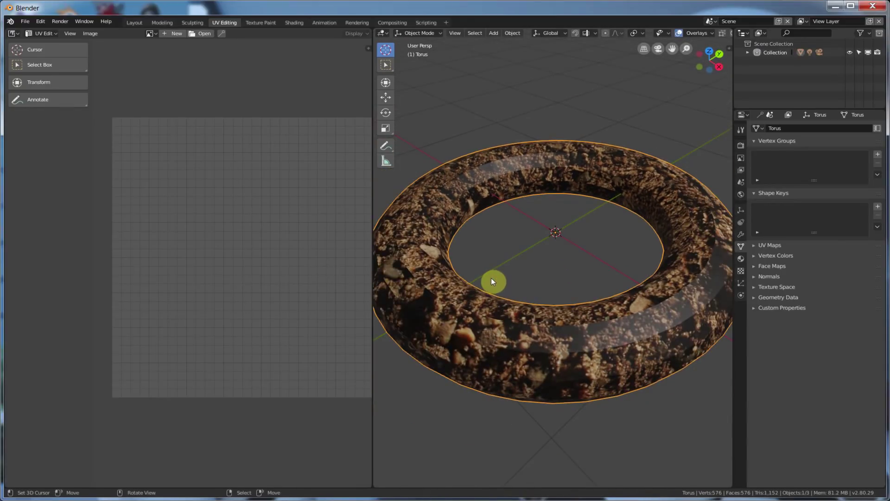
{"action": "middle_click_drag", "start_coordinate": [562, 283], "coordinate": [553, 283]}
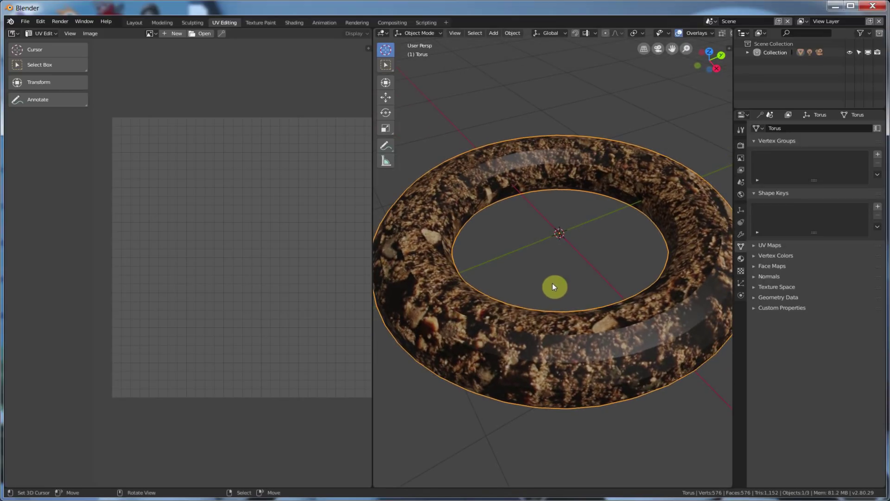
{"action": "scroll", "coordinate": [463, 331], "scroll_direction": "up", "scroll_amount": 2}
{"action": "middle_click_drag", "start_coordinate": [460, 329], "coordinate": [527, 280]}
{"action": "scroll", "coordinate": [541, 272], "scroll_direction": "up", "scroll_amount": 3}
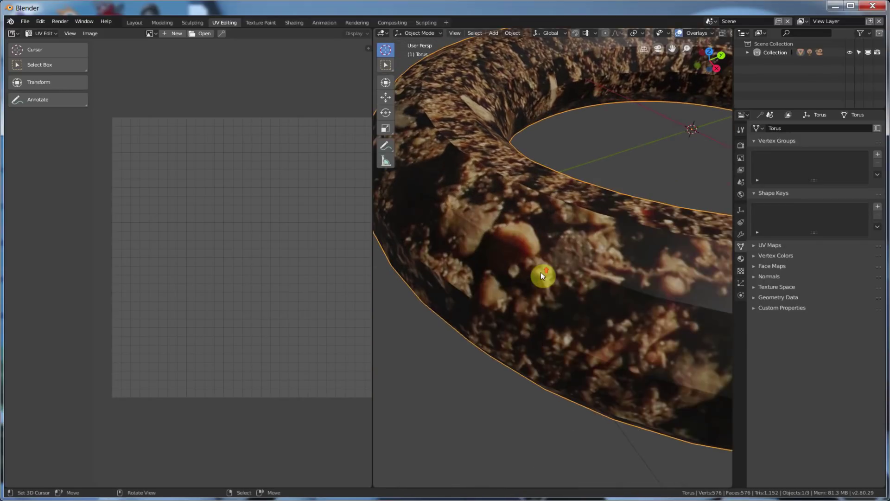
{"action": "middle_click_drag", "start_coordinate": [557, 252], "coordinate": [516, 238]}
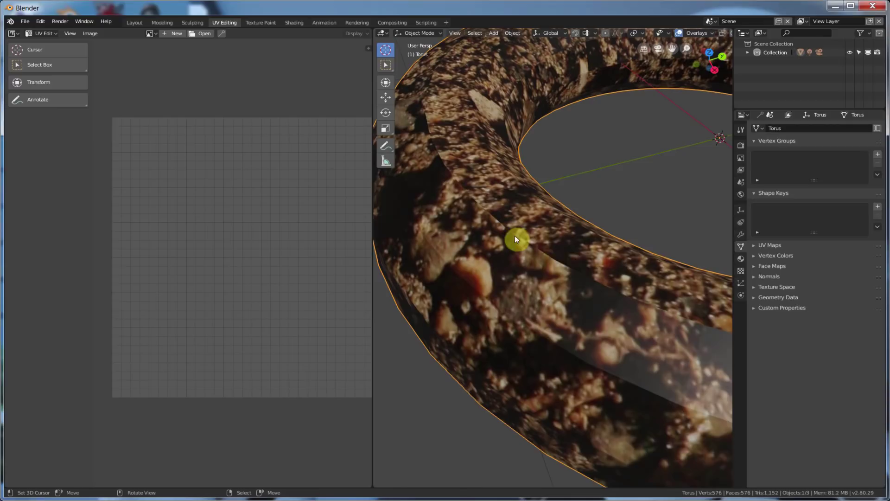
{"action": "middle_click_drag", "start_coordinate": [470, 287], "coordinate": [559, 251]}
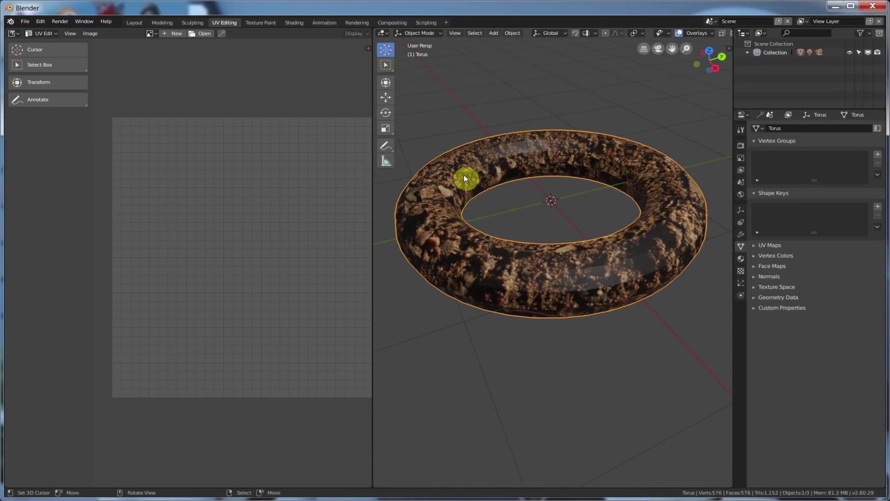
Back in Edit Mode, unwrap the torus with Unwrap, then with Cube Projection.
{"action": "key", "text": "Tab"}
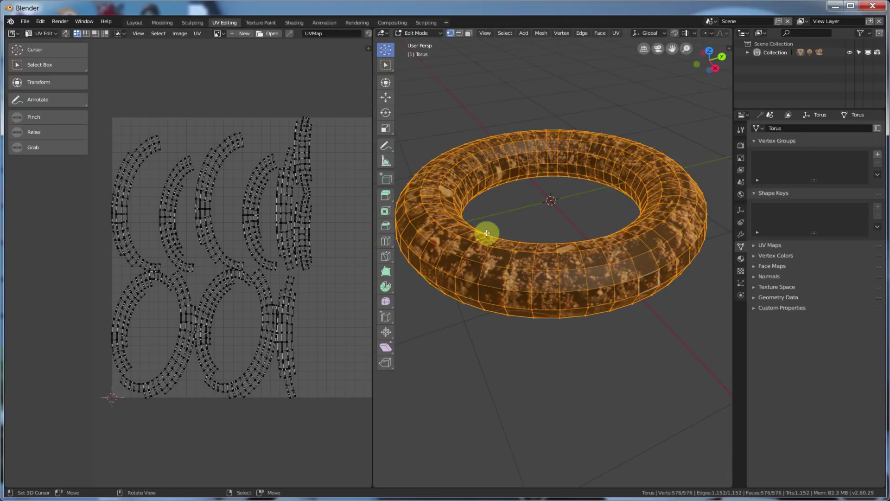
{"action": "middle_click_drag", "start_coordinate": [577, 232], "coordinate": [551, 226]}
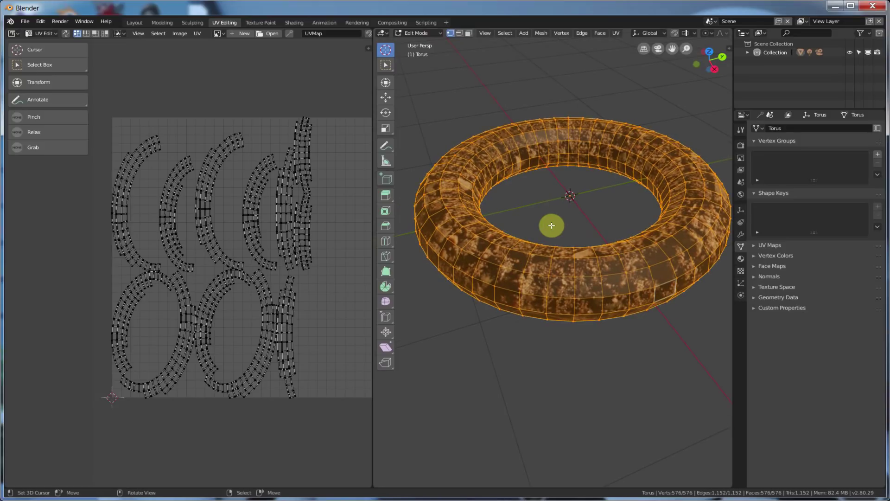
{"action": "left_click", "coordinate": [615, 32]}
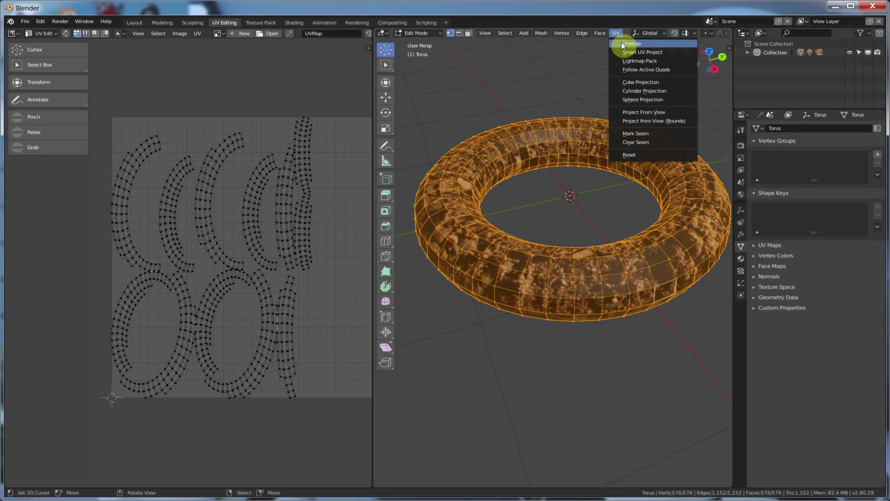
{"action": "left_click", "coordinate": [622, 43]}
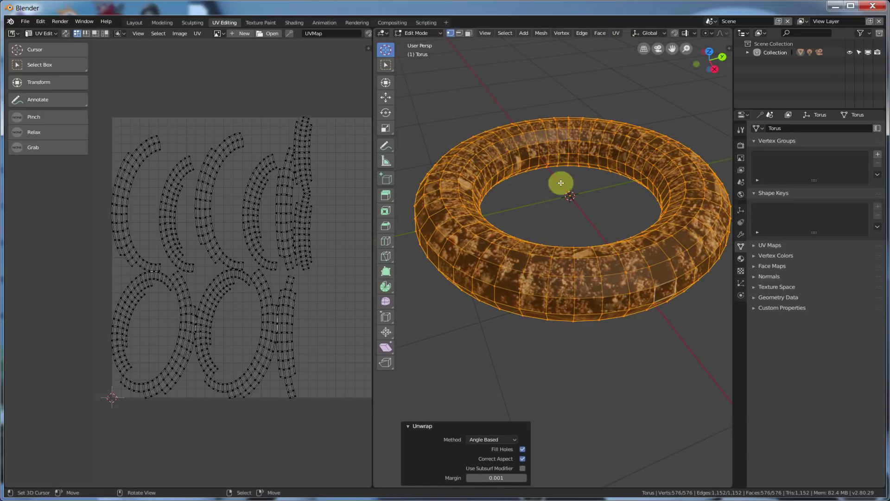
{"action": "left_click", "coordinate": [615, 33]}
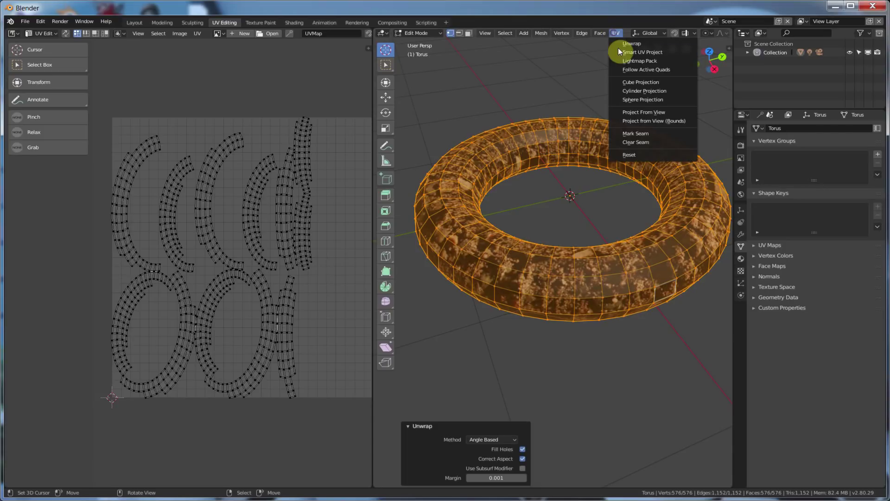
{"action": "left_click", "coordinate": [629, 86]}
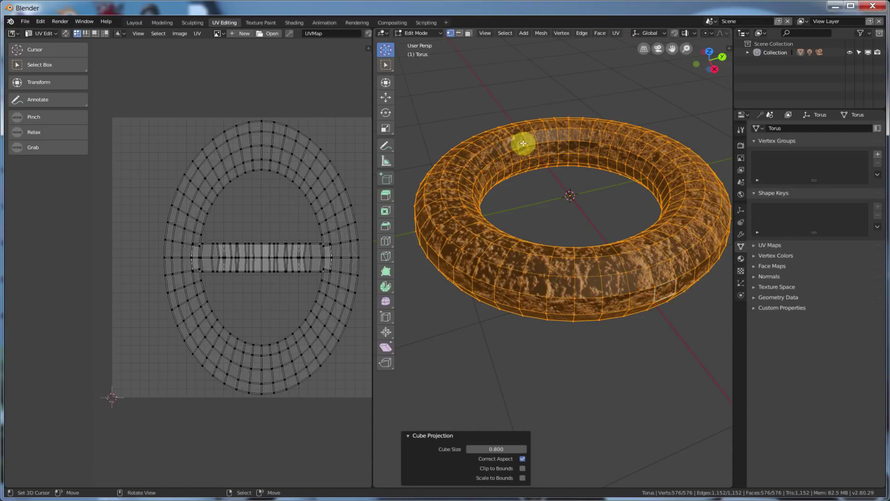
Apply Cylinder Projection, then Sphere Projection, and orbit to inspect the streaked texture.
{"action": "left_click", "coordinate": [615, 33]}
{"action": "left_click", "coordinate": [622, 89]}
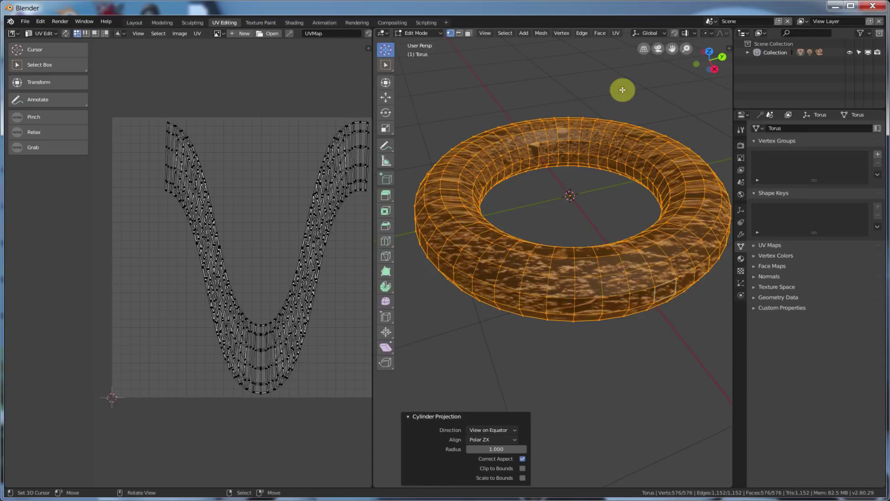
{"action": "left_click", "coordinate": [615, 33]}
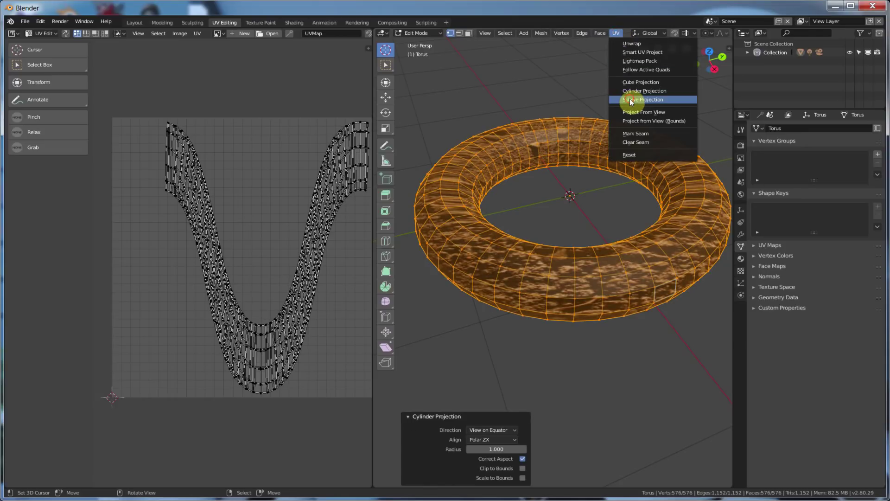
{"action": "left_click", "coordinate": [630, 99]}
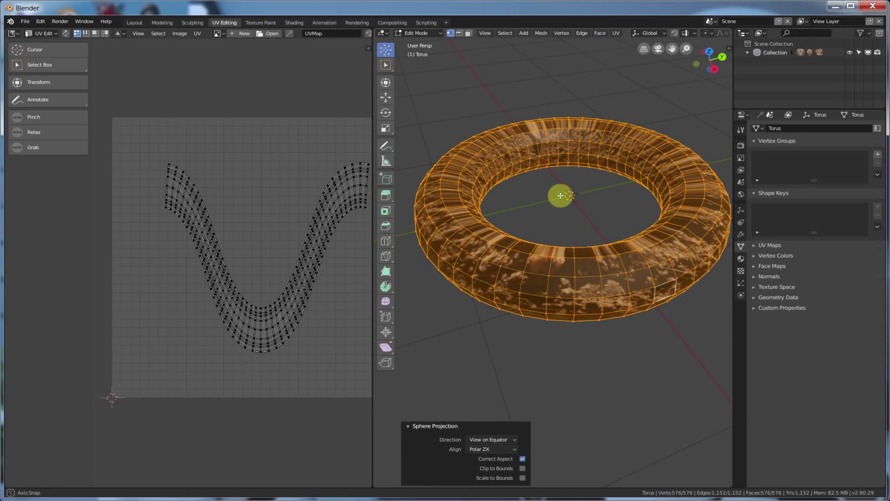
{"action": "middle_click_drag", "start_coordinate": [561, 195], "coordinate": [558, 209]}
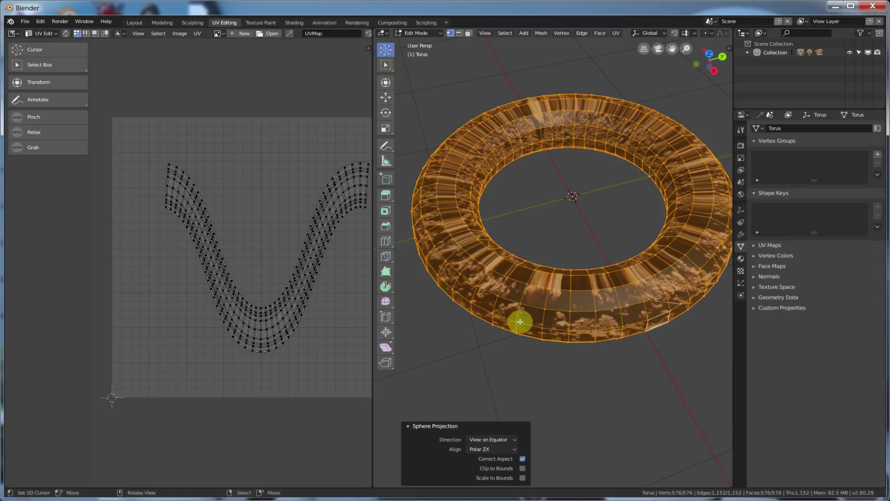
{"action": "middle_click_drag", "start_coordinate": [521, 320], "coordinate": [521, 232]}
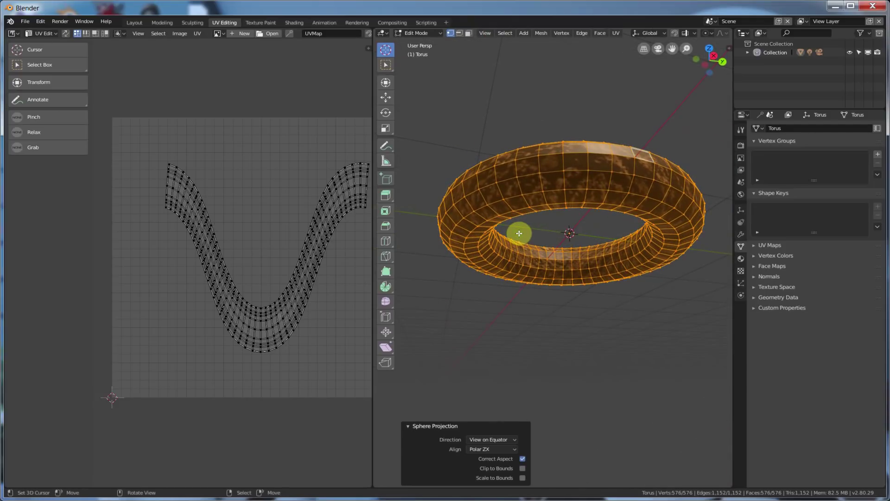
Select the edge loop around the torus's outer ring and mark it as a UV seam.
{"action": "left_click", "coordinate": [459, 33]}
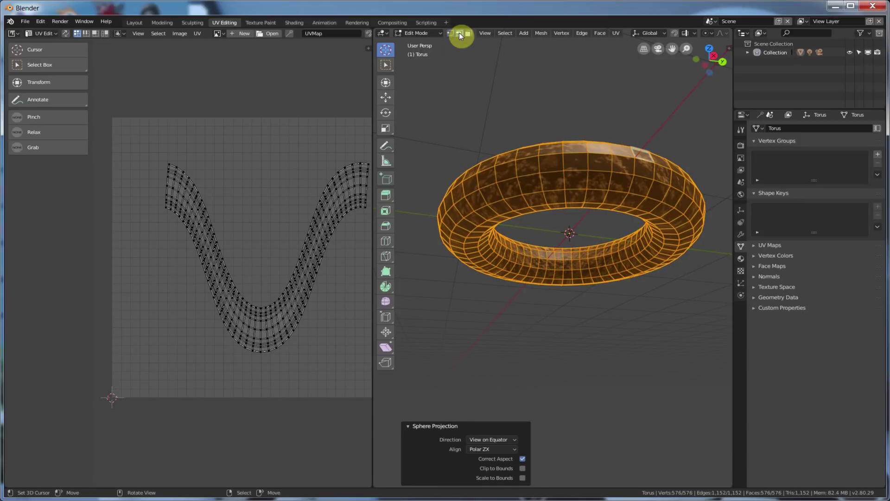
{"action": "scroll", "coordinate": [551, 173], "scroll_direction": "up", "scroll_amount": 2}
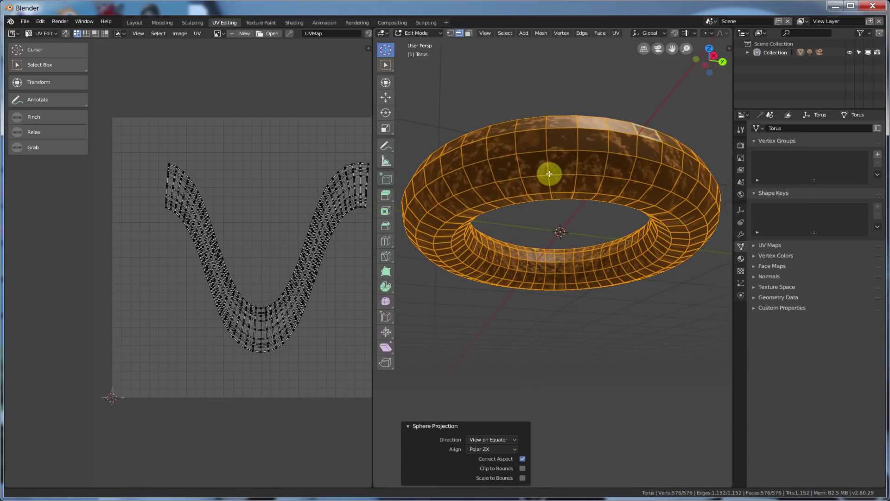
{"action": "mouse_move", "coordinate": [590, 195]}
{"action": "middle_mouse_down"}
{"action": "mouse_move", "coordinate": [582, 179]}
{"action": "mouse_move", "coordinate": [579, 186]}
{"action": "middle_mouse_up"}
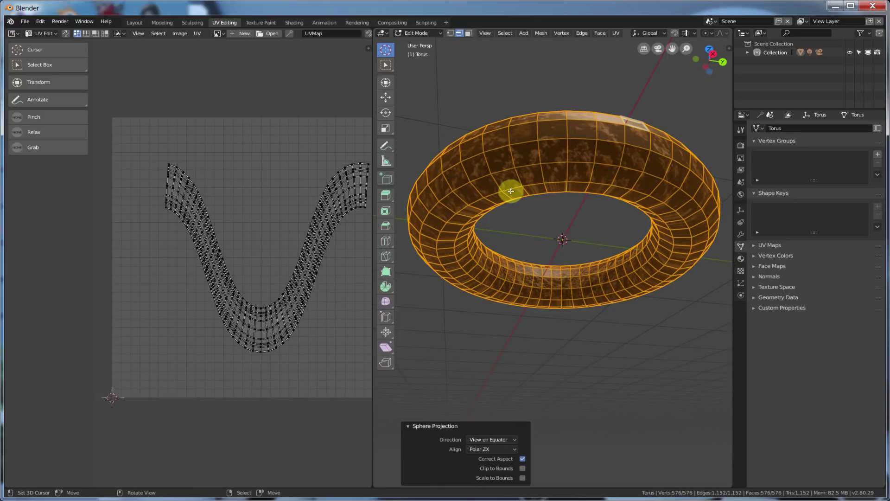
{"action": "left_click", "coordinate": [459, 33]}
{"action": "key", "text": "alt+a"}
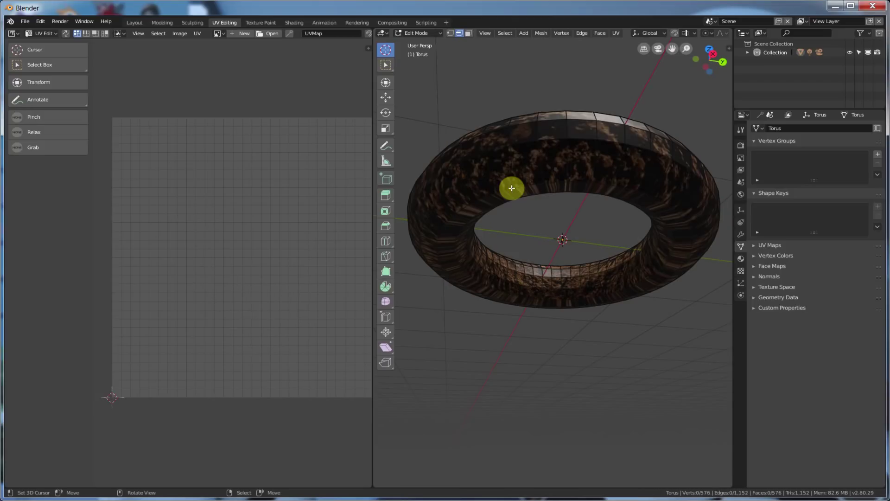
{"action": "left_click", "coordinate": [511, 188], "text": "alt"}
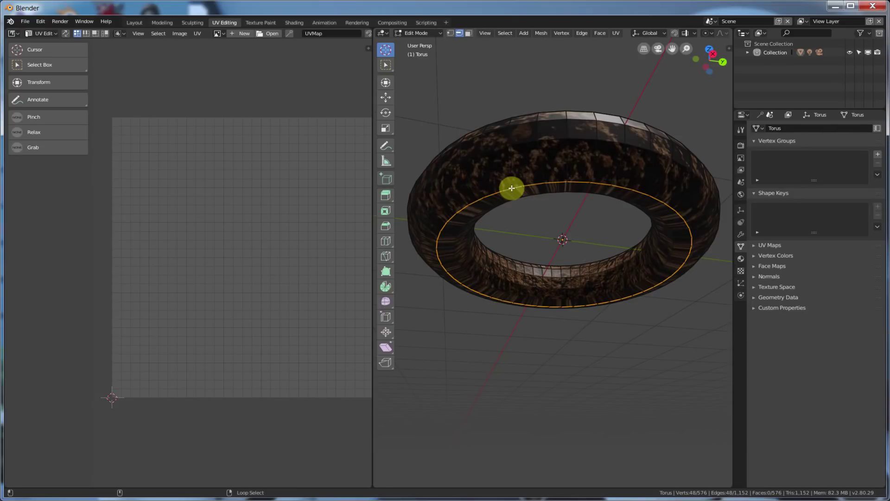
{"action": "left_click", "coordinate": [616, 33]}
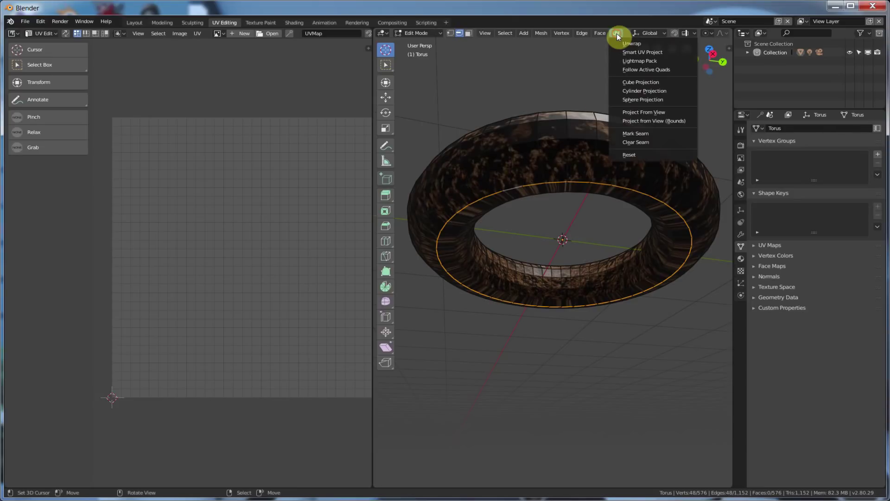
{"action": "left_click", "coordinate": [634, 134]}
Select the whole torus in Face select mode, ready for unwrapping.
{"action": "key", "text": "u"}
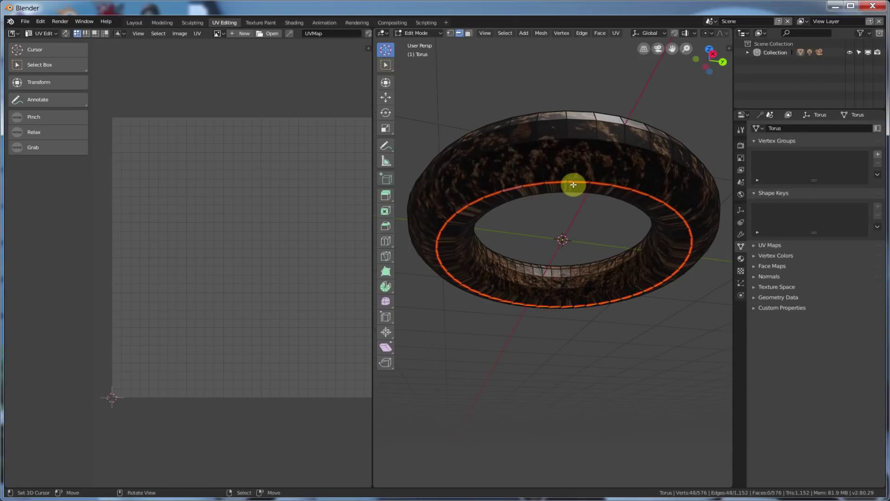
{"action": "mouse_move", "coordinate": [582, 166]}
{"action": "middle_mouse_down"}
{"action": "mouse_move", "coordinate": [578, 216]}
{"action": "mouse_move", "coordinate": [539, 135]}
{"action": "middle_mouse_up"}
{"action": "key", "text": "a"}
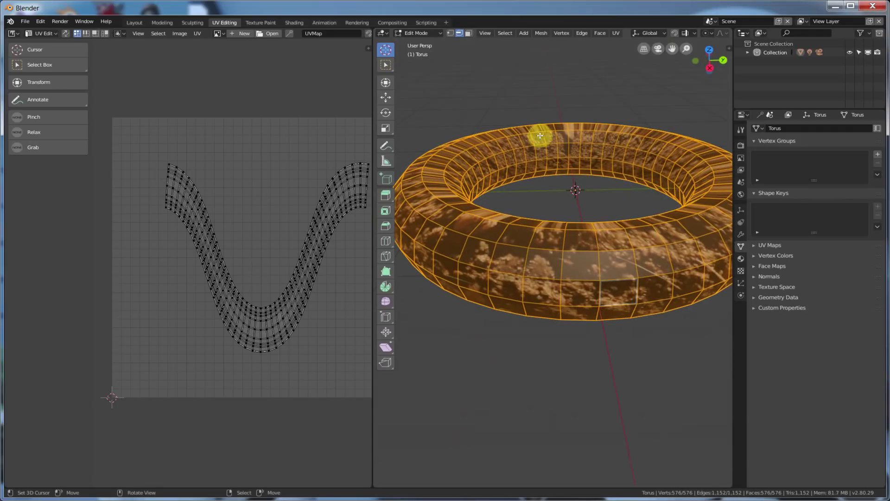
{"action": "left_click", "coordinate": [468, 34]}
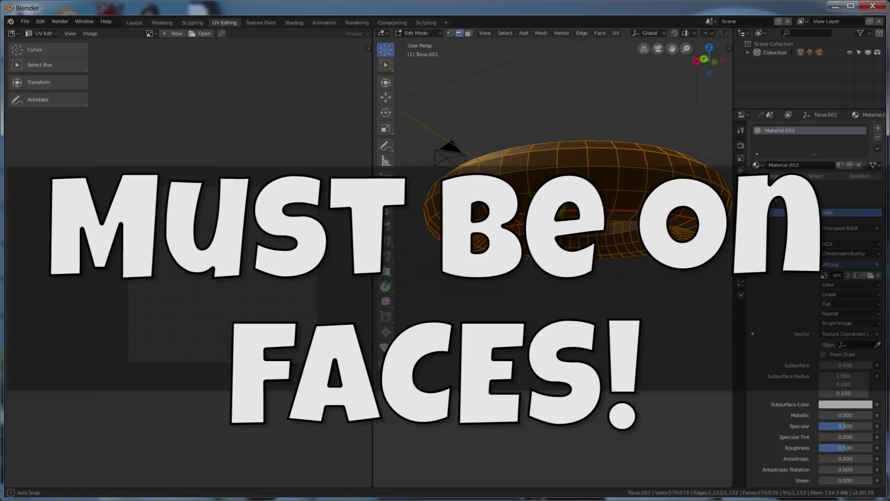
{"action": "middle_click_drag", "start_coordinate": [585, 199], "coordinate": [561, 205]}
Unwrap the torus along its seam into a single ring-shaped UV island.
{"action": "left_click", "coordinate": [616, 33]}
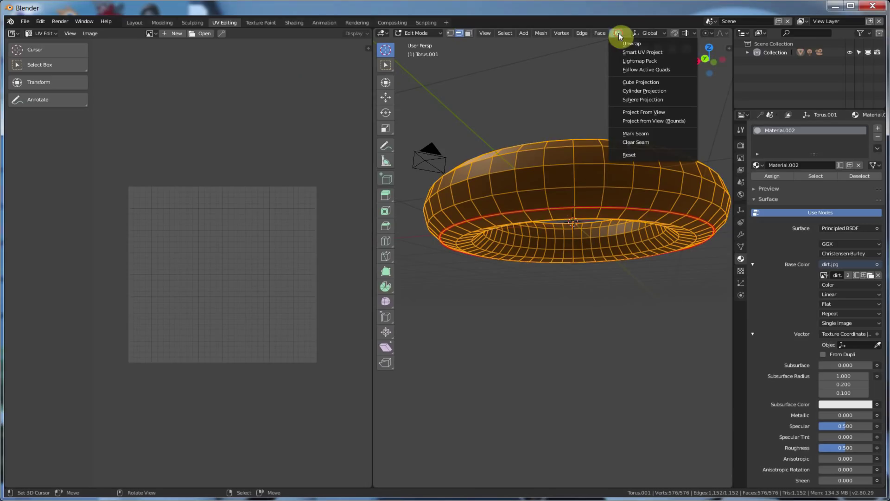
{"action": "left_click", "coordinate": [633, 42]}
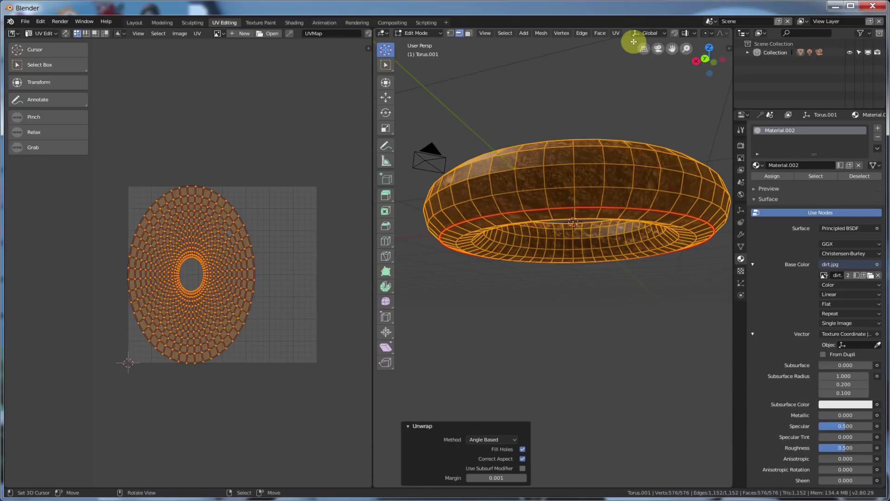
{"action": "mouse_move", "coordinate": [551, 174]}
{"action": "middle_mouse_down"}
{"action": "mouse_move", "coordinate": [544, 229]}
{"action": "mouse_move", "coordinate": [552, 165]}
{"action": "mouse_move", "coordinate": [555, 181]}
{"action": "middle_mouse_up"}
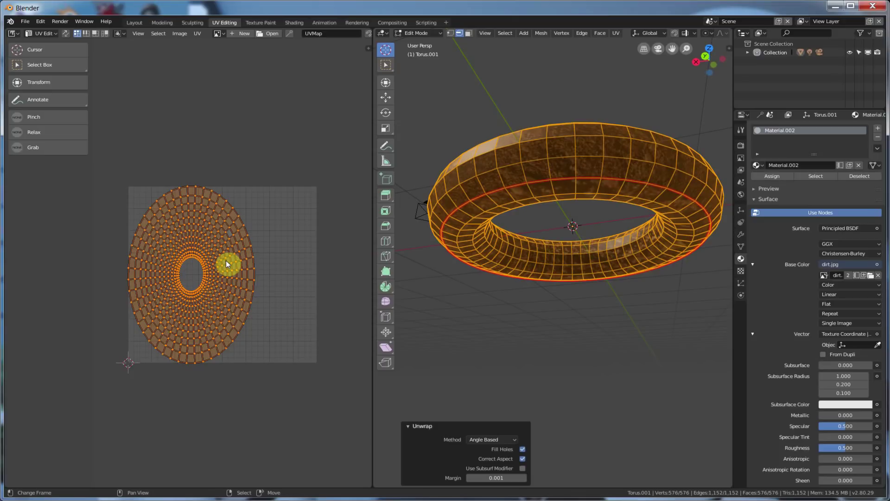
Move the ring UV island slightly right and inspect the dirt-textured torus from several angles.
{"action": "key", "text": "g"}
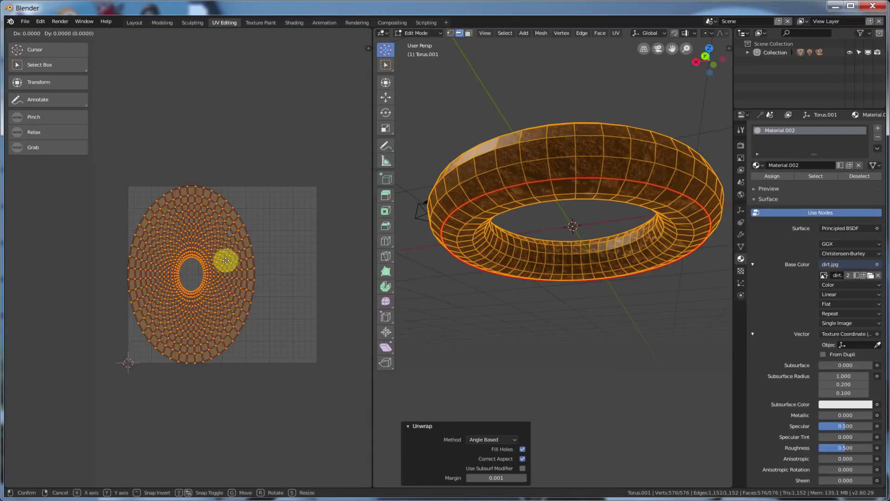
{"action": "left_click", "coordinate": [253, 261]}
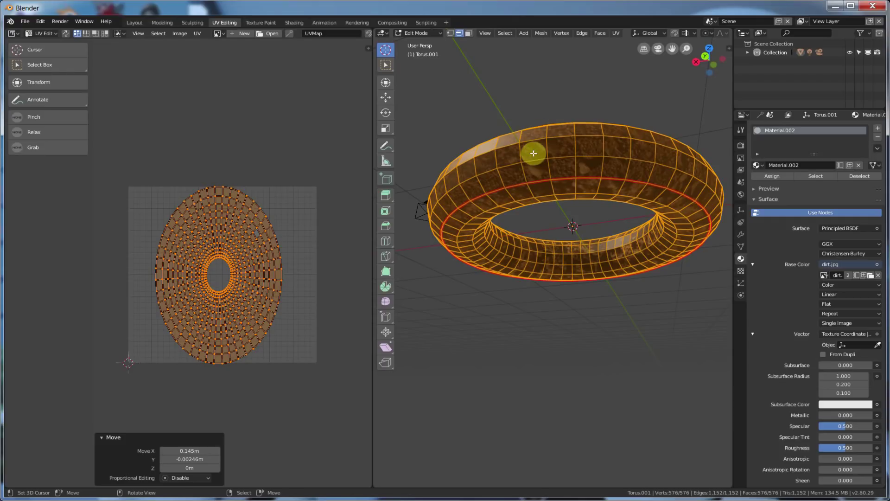
{"action": "middle_click_drag", "start_coordinate": [533, 151], "coordinate": [526, 229]}
{"action": "scroll", "coordinate": [526, 229], "scroll_direction": "up", "scroll_amount": 5}
{"action": "scroll", "coordinate": [494, 227], "scroll_direction": "down", "scroll_amount": 5}
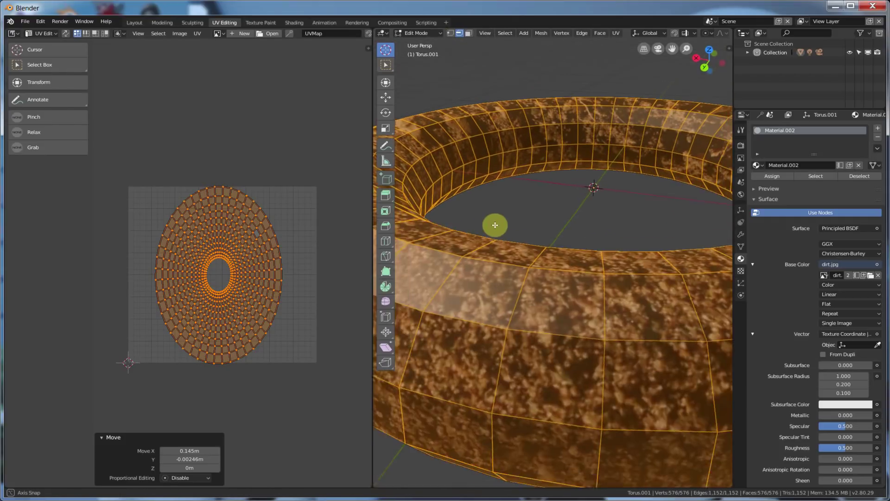
{"action": "mouse_move", "coordinate": [495, 227]}
{"action": "middle_mouse_down"}
{"action": "mouse_move", "coordinate": [497, 287]}
{"action": "mouse_move", "coordinate": [504, 230]}
{"action": "middle_mouse_up"}
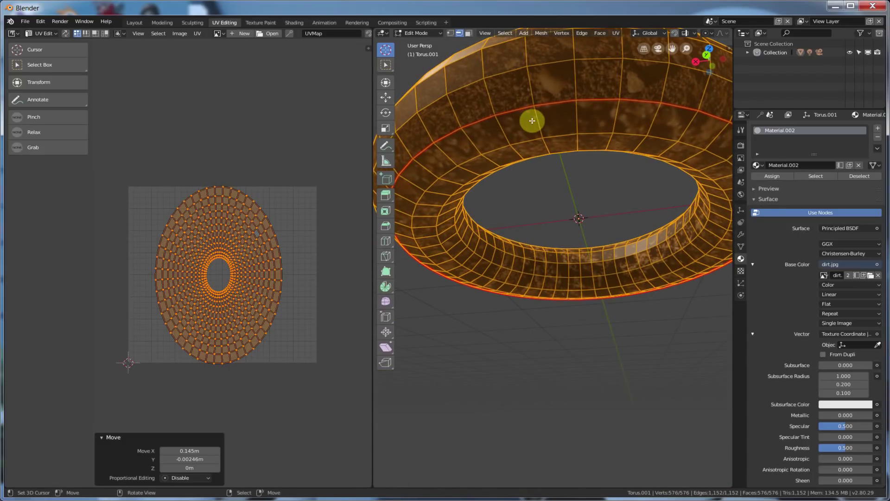
{"action": "middle_click_drag", "start_coordinate": [530, 119], "coordinate": [462, 228]}
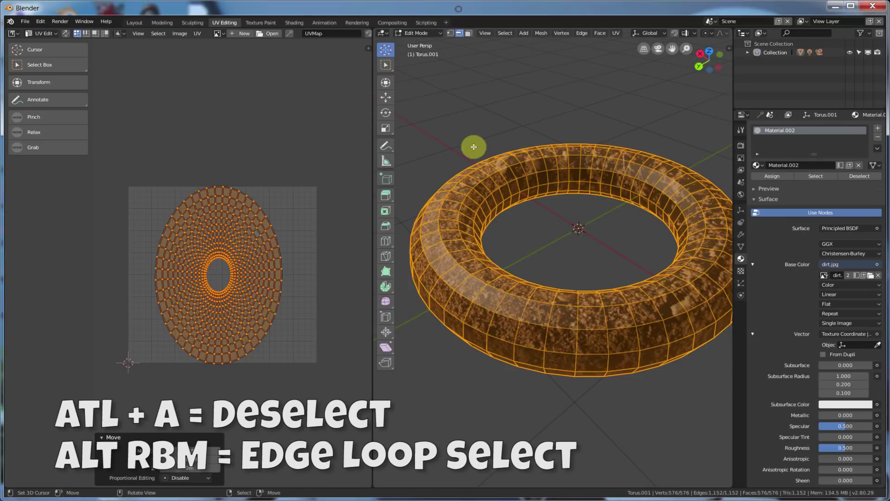
Mark the torus's inner edge loop as a second seam, then select all faces.
{"action": "key", "text": "alt+a"}
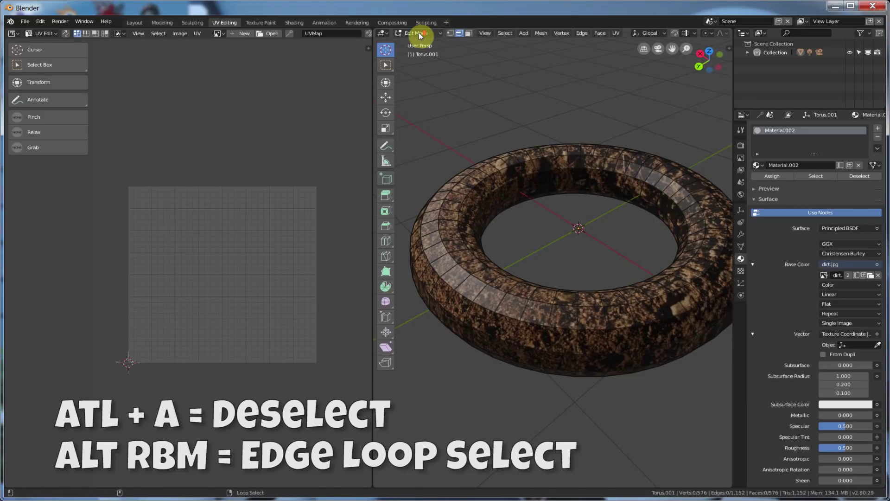
{"action": "left_click", "coordinate": [459, 34]}
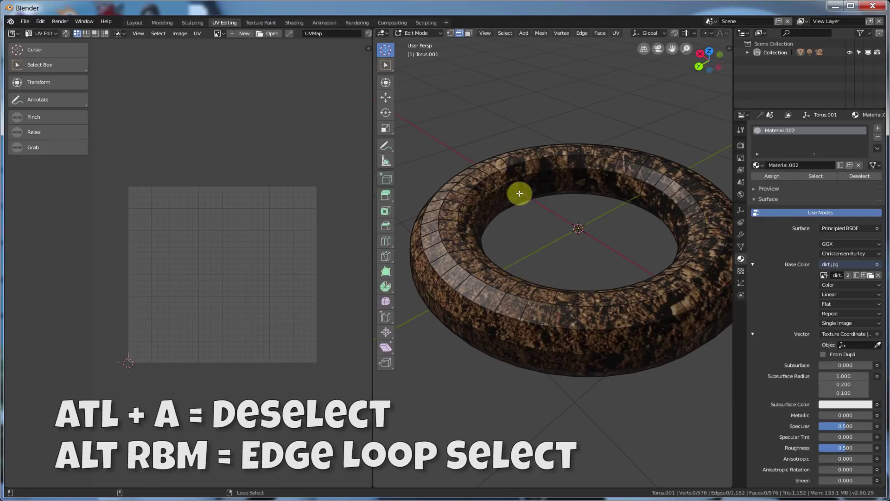
{"action": "right_click", "coordinate": [514, 180], "text": "alt"}
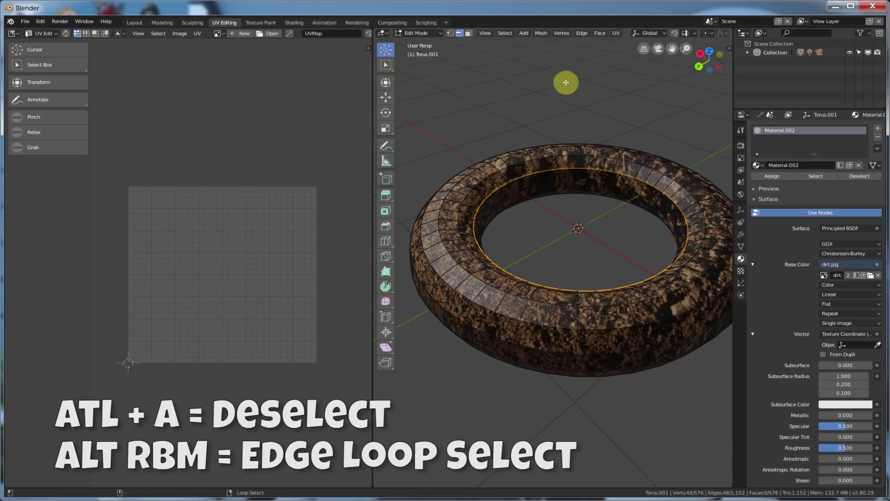
{"action": "left_click", "coordinate": [617, 33]}
{"action": "left_click", "coordinate": [631, 134]}
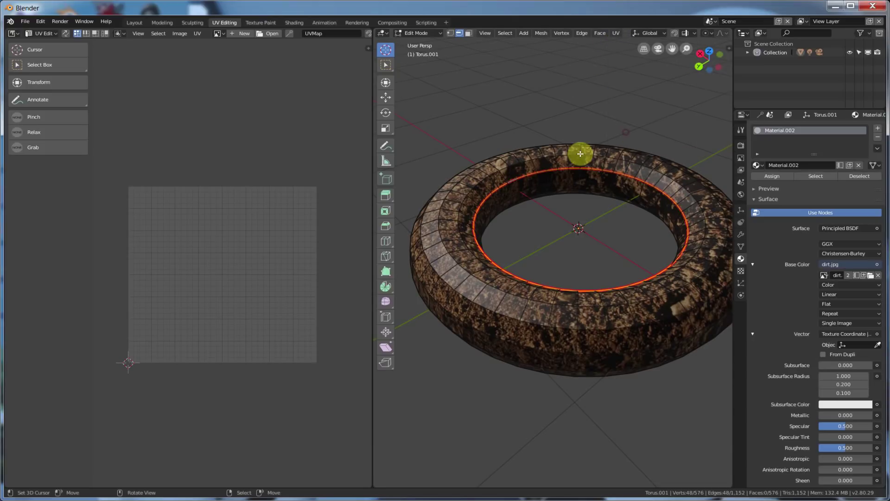
{"action": "left_click", "coordinate": [468, 34]}
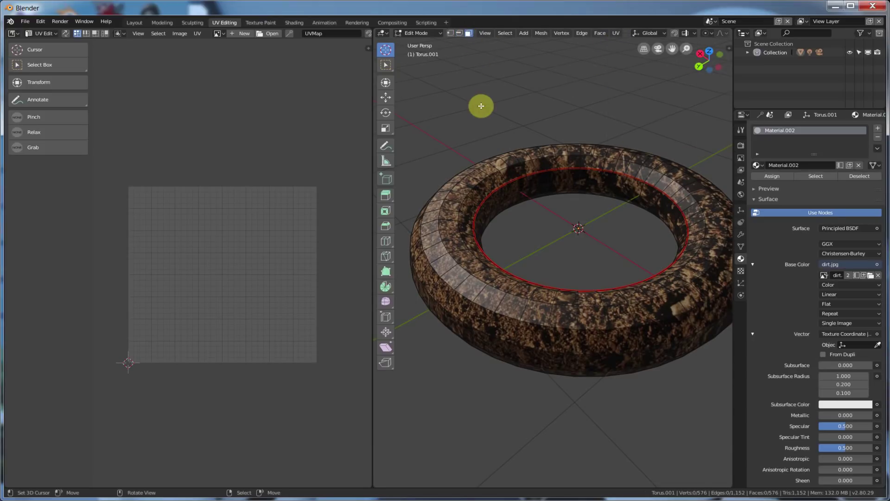
{"action": "key", "text": "a"}
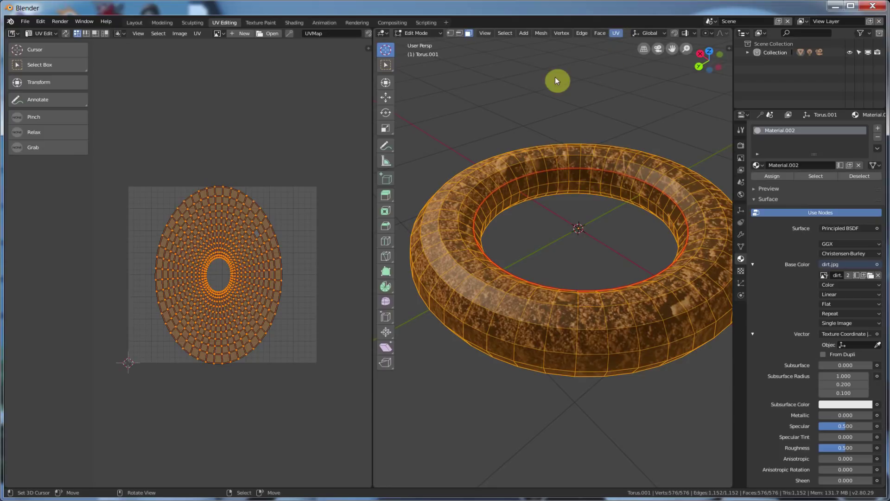
{"action": "left_click", "coordinate": [616, 34]}
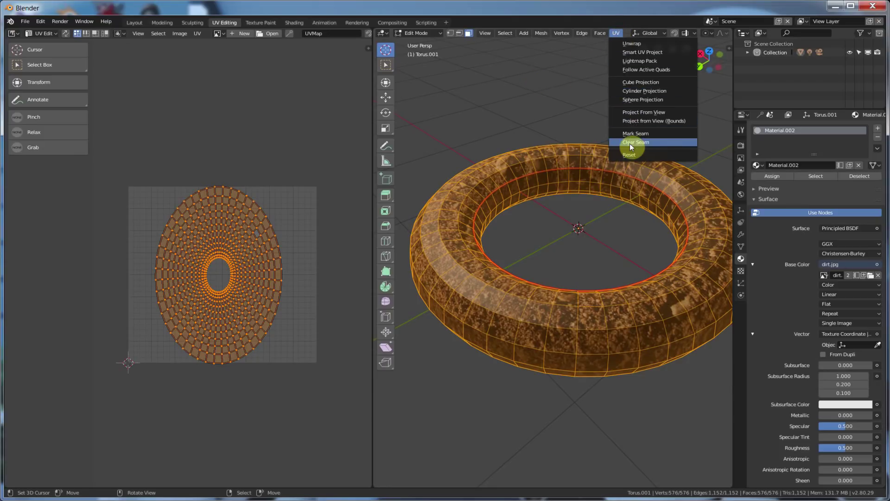
Unwrap with Angle Based into two separate ring islands and orbit to inspect the torus.
{"action": "left_click", "coordinate": [635, 45]}
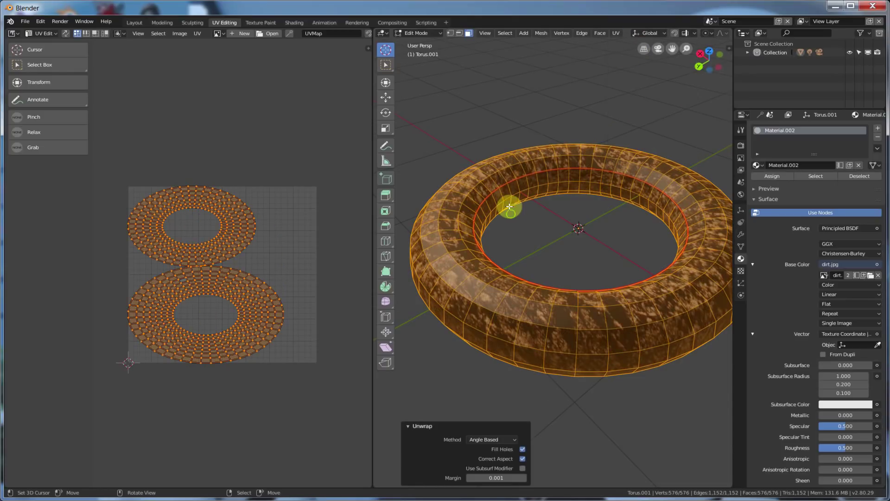
{"action": "middle_click_drag", "start_coordinate": [509, 207], "coordinate": [487, 241]}
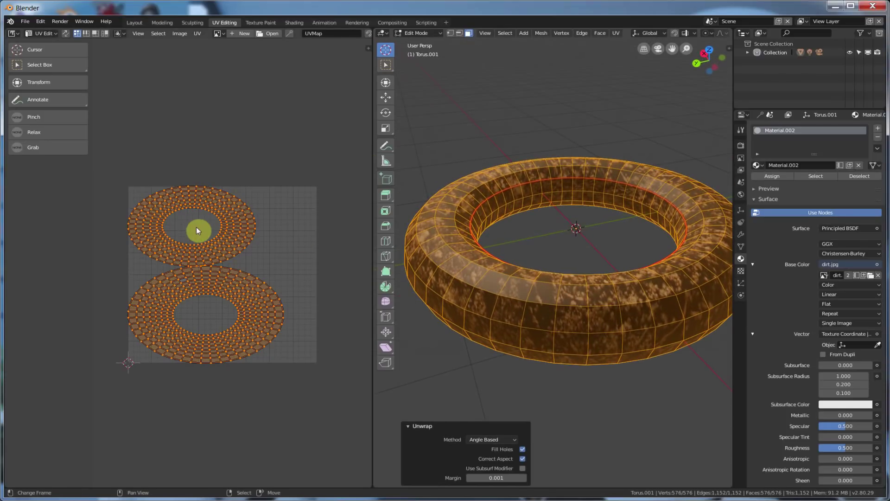
{"action": "scroll", "coordinate": [242, 248], "scroll_direction": "up", "scroll_amount": 2}
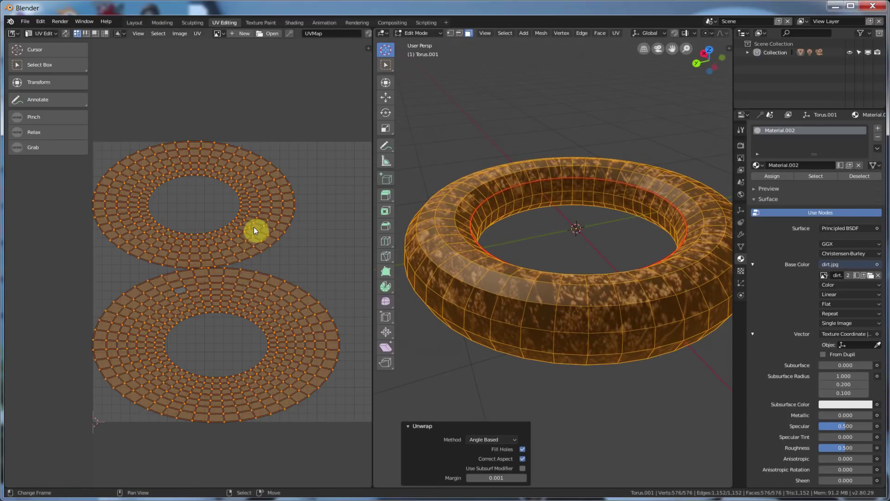
{"action": "middle_click_drag", "start_coordinate": [521, 213], "coordinate": [510, 217]}
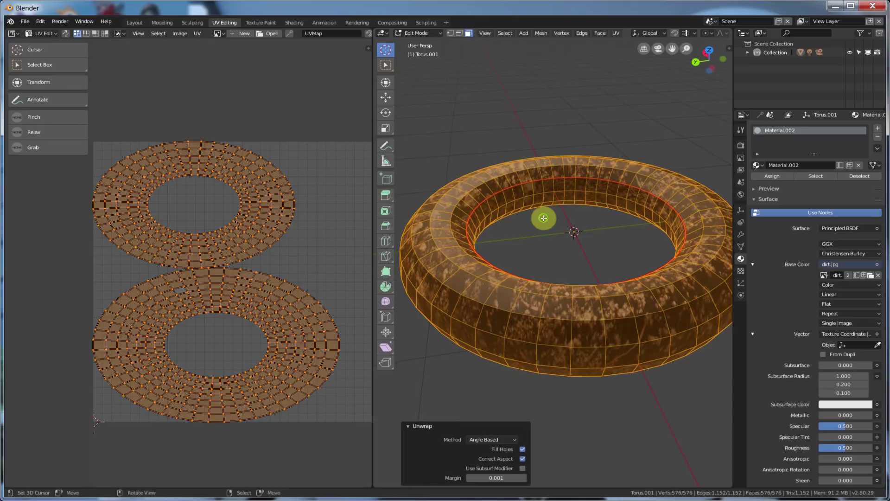
{"action": "middle_click_drag", "start_coordinate": [544, 217], "coordinate": [539, 221]}
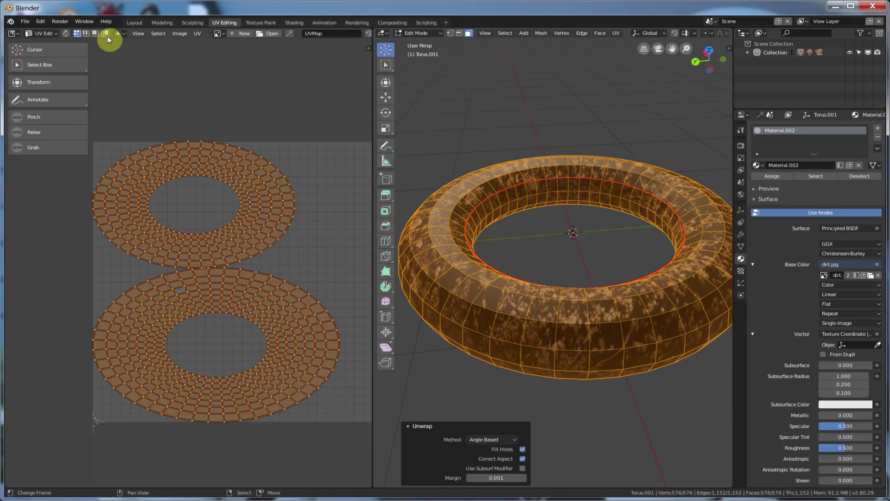
Squeeze the top ring island narrower, rotate it, and move it to the right.
{"action": "left_click", "coordinate": [263, 207]}
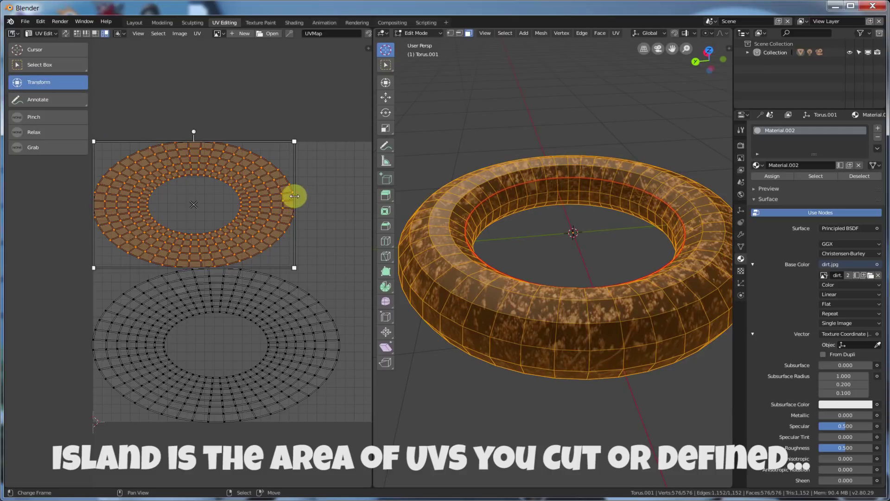
{"action": "left_click_drag", "start_coordinate": [294, 196], "coordinate": [226, 205]}
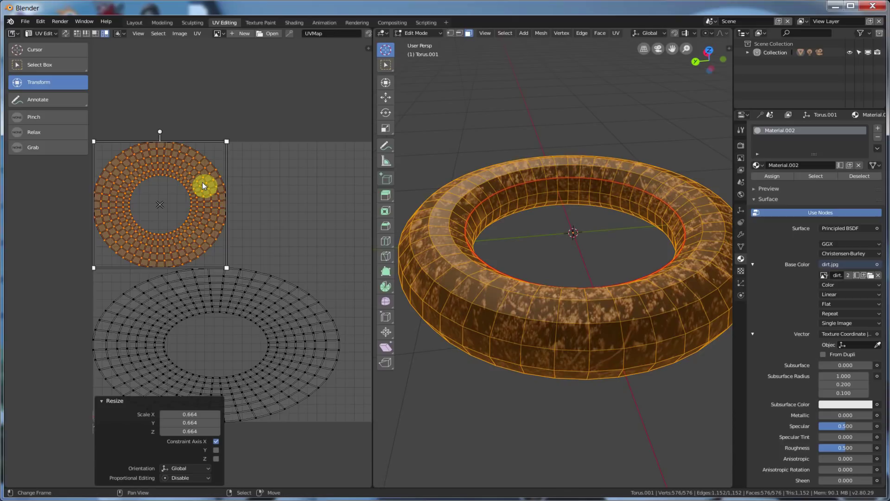
{"action": "mouse_move", "coordinate": [159, 130]}
{"action": "left_mouse_down"}
{"action": "mouse_move", "coordinate": [185, 135]}
{"action": "mouse_move", "coordinate": [203, 159]}
{"action": "mouse_move", "coordinate": [203, 188]}
{"action": "mouse_move", "coordinate": [168, 131]}
{"action": "left_mouse_up"}
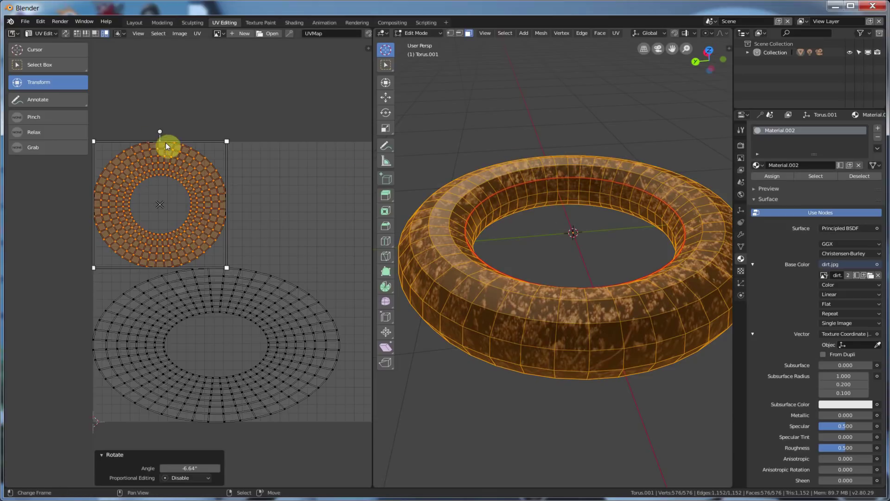
{"action": "key", "text": "t"}
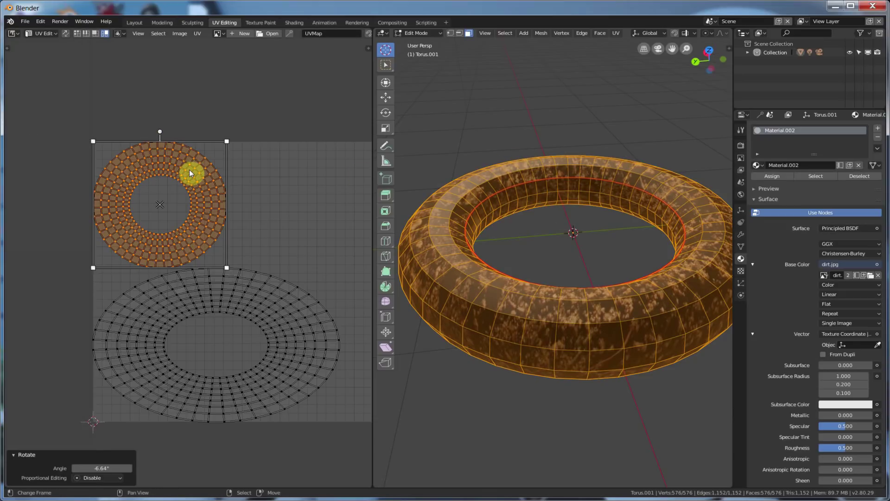
{"action": "left_click_drag", "start_coordinate": [190, 169], "coordinate": [319, 175]}
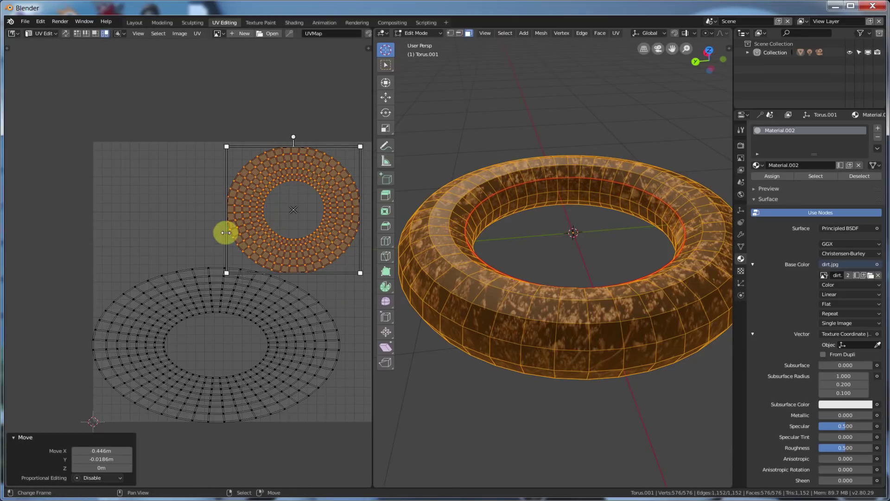
{"action": "middle_click_drag", "start_coordinate": [173, 225], "coordinate": [154, 196]}
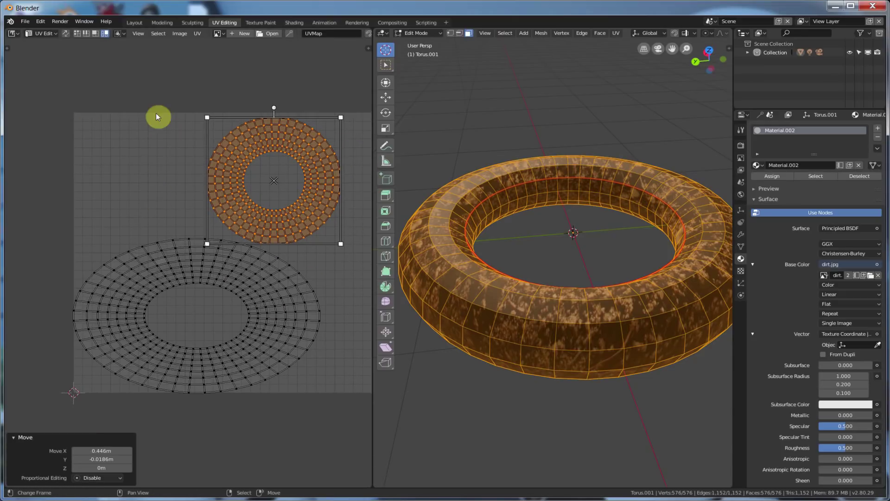
Scale the large lower ring island down and nudge it slightly up and right.
{"action": "left_click", "coordinate": [274, 299]}
{"action": "key", "text": "s"}
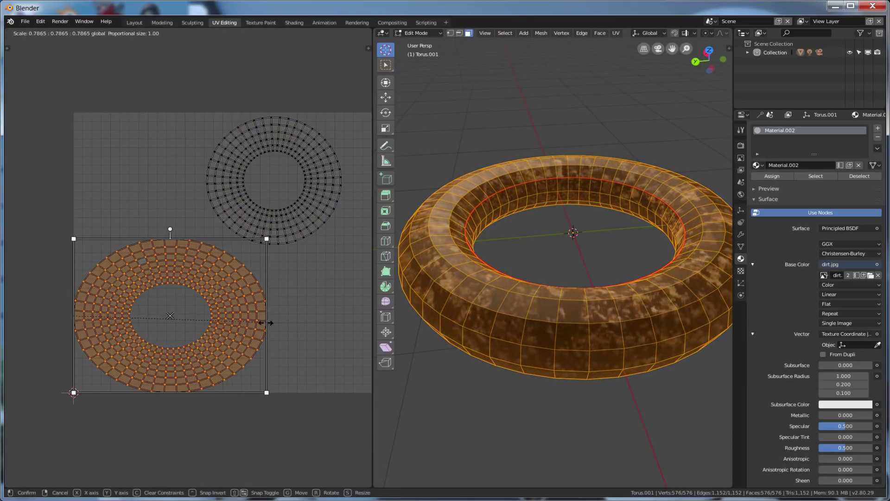
{"action": "left_click", "coordinate": [239, 328]}
{"action": "left_click_drag", "start_coordinate": [189, 302], "coordinate": [195, 298]}
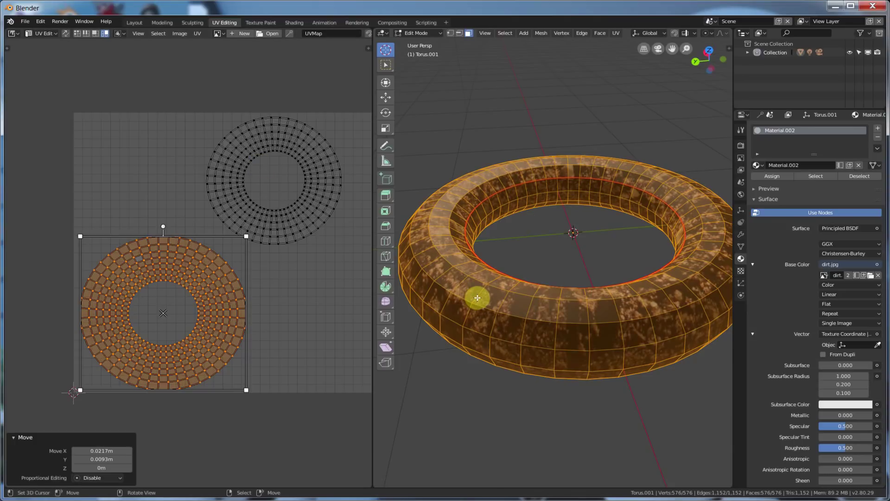
Mark an edge loop across the torus tube as a seam, then select all faces again.
{"action": "key", "text": "alt+a"}
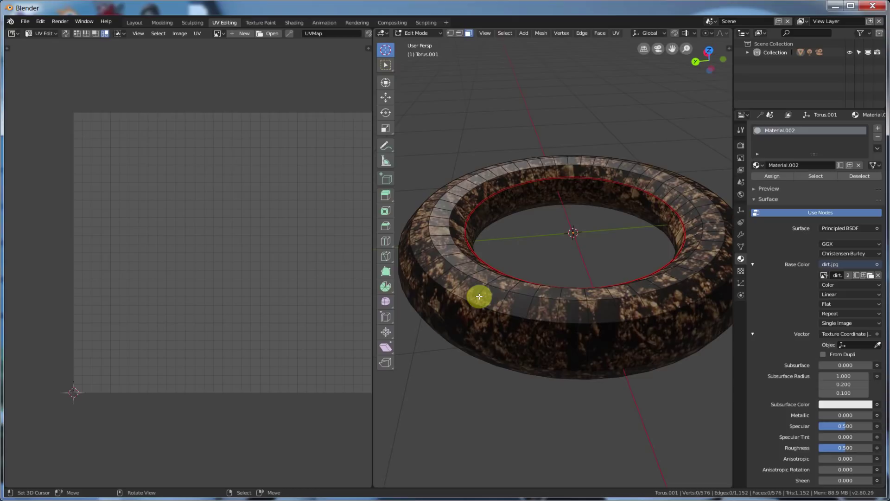
{"action": "key", "text": "a"}
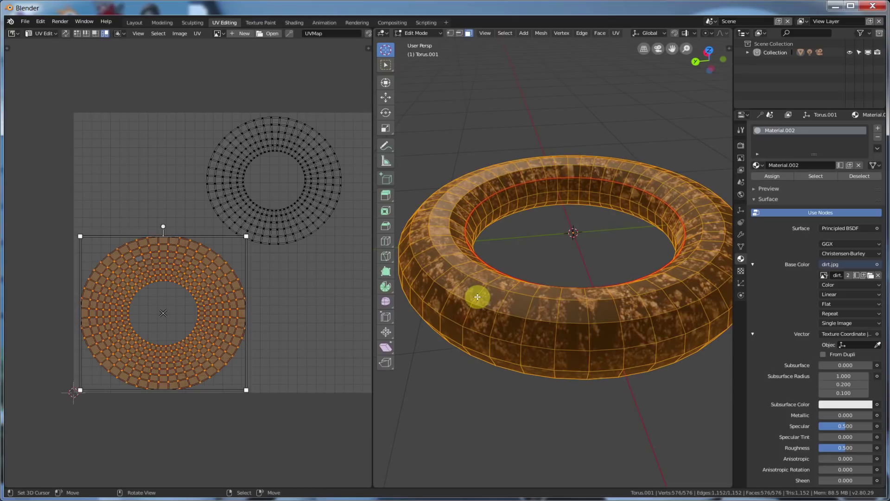
{"action": "key", "text": "alt+a"}
{"action": "left_click", "coordinate": [478, 297], "text": "alt"}
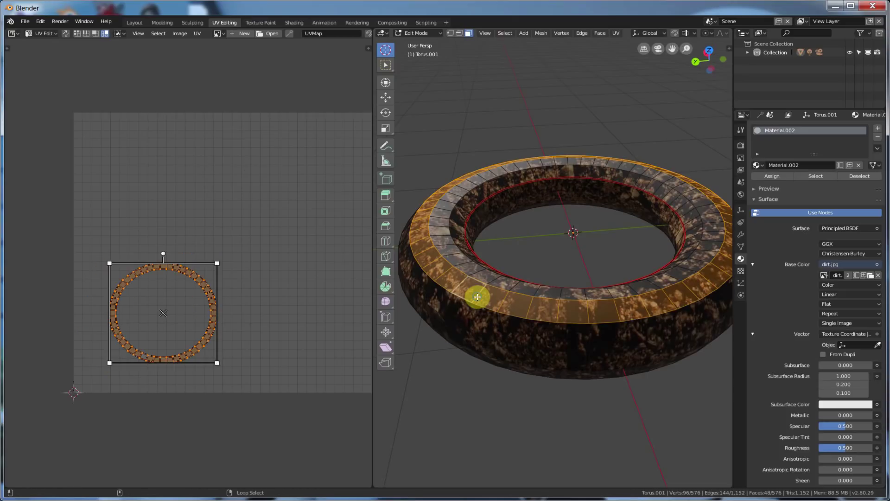
{"action": "left_click", "coordinate": [459, 33]}
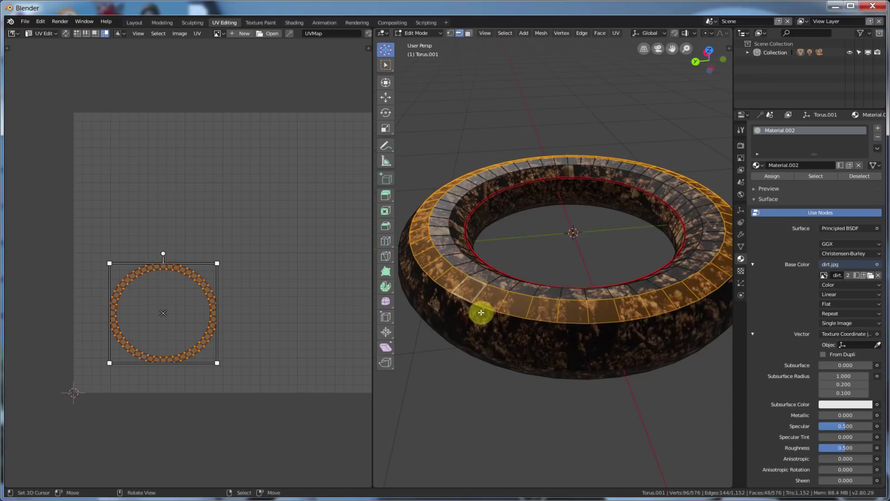
{"action": "key", "text": "alt+a"}
{"action": "left_click", "coordinate": [502, 280], "text": "alt"}
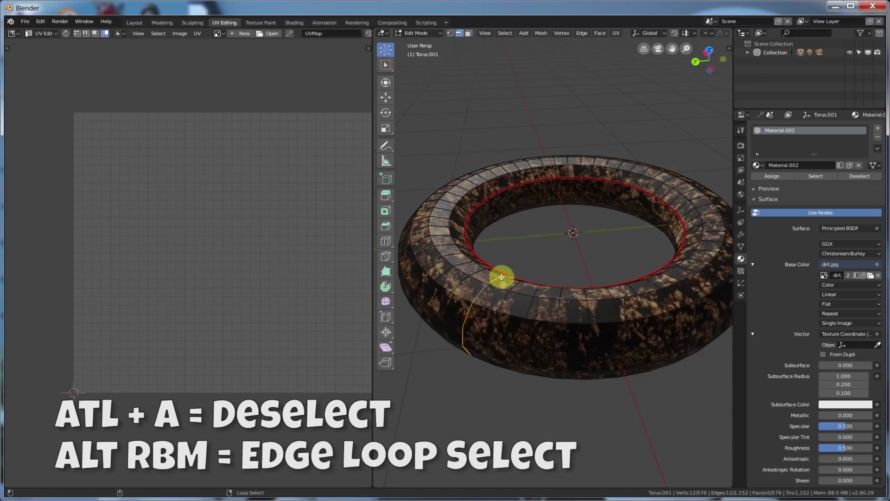
{"action": "left_click", "coordinate": [615, 33]}
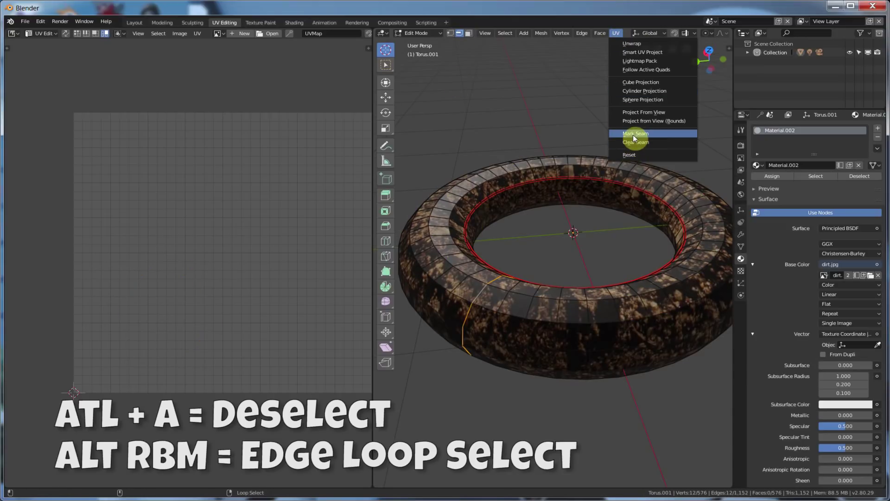
{"action": "left_click", "coordinate": [618, 143]}
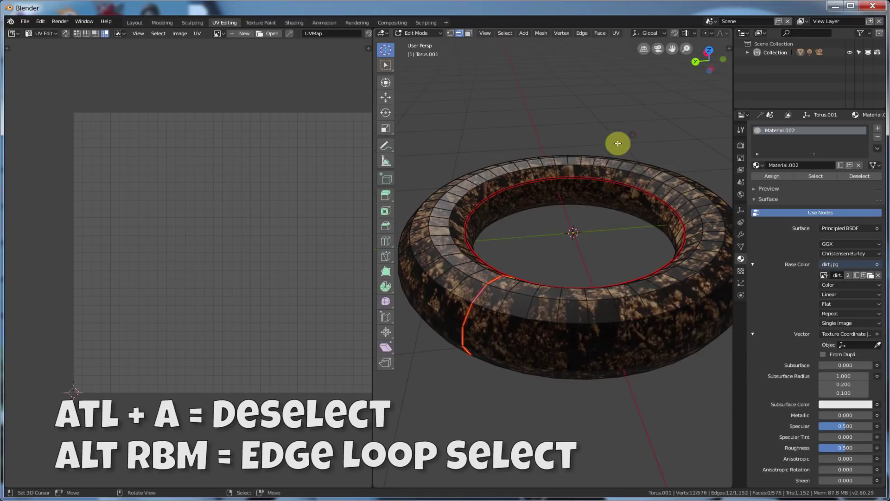
{"action": "left_click", "coordinate": [469, 33]}
{"action": "key", "text": "a"}
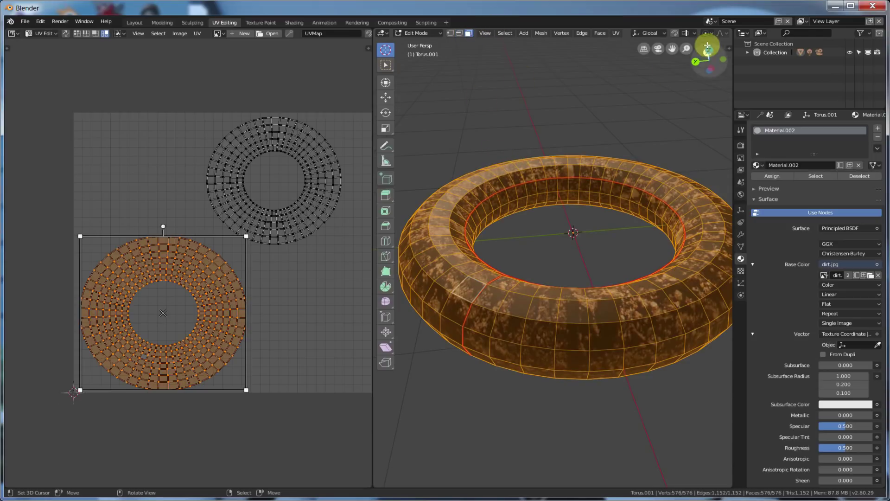
Unwrap the torus into one C-shaped island opened along the tube seam, then inspect it.
{"action": "left_click", "coordinate": [615, 34]}
{"action": "left_click", "coordinate": [633, 43]}
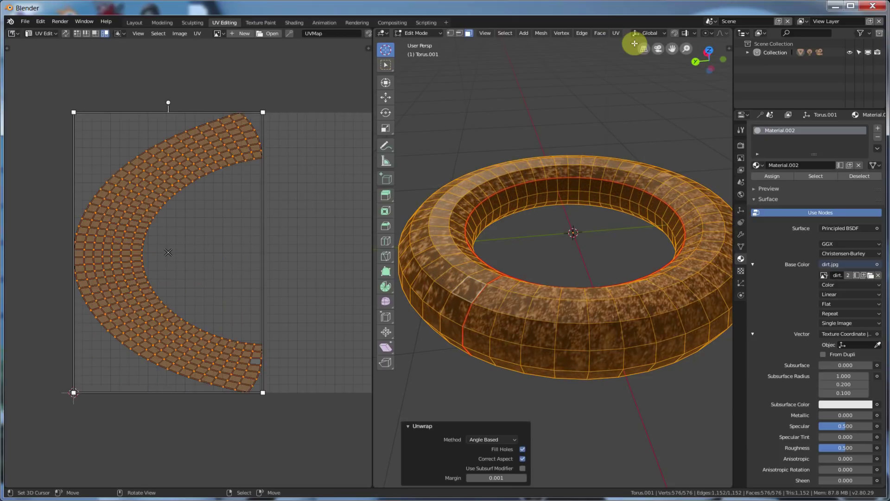
{"action": "middle_click_drag", "start_coordinate": [576, 213], "coordinate": [563, 159]}
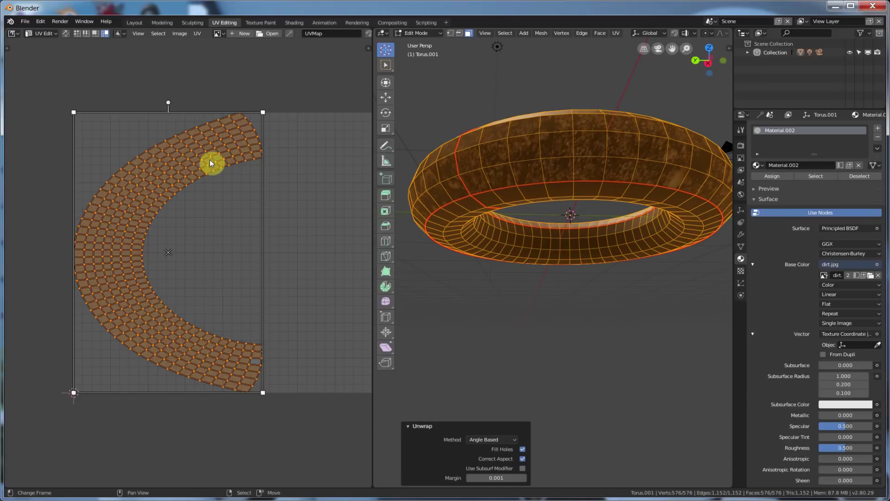
{"action": "middle_click_drag", "start_coordinate": [556, 200], "coordinate": [537, 258]}
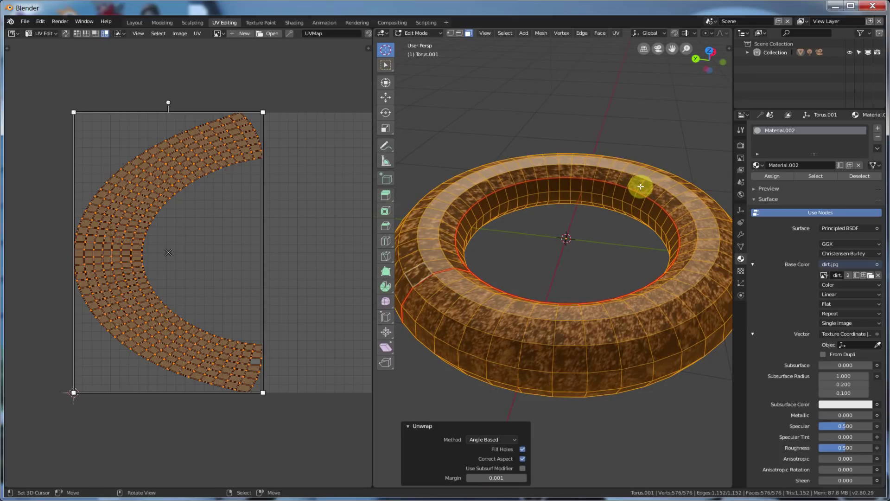
Mark a second cross-section edge loop on the torus's far side as a seam.
{"action": "key", "text": "alt+a"}
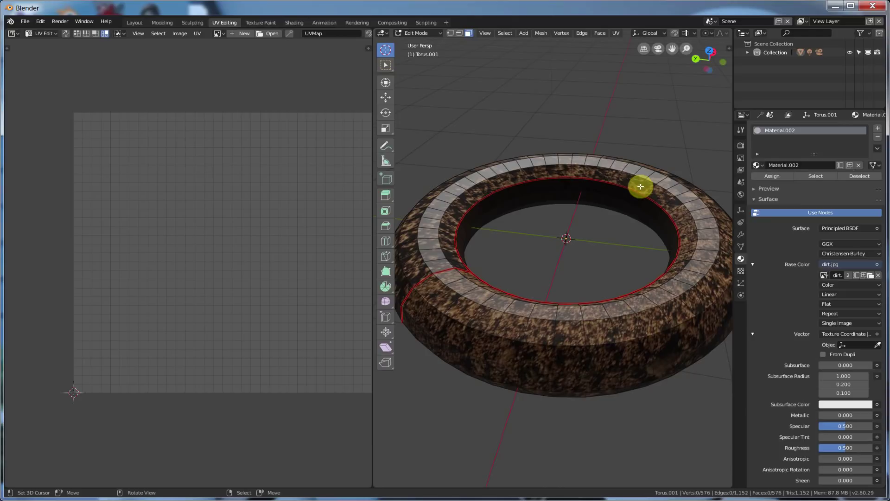
{"action": "left_click", "coordinate": [459, 33]}
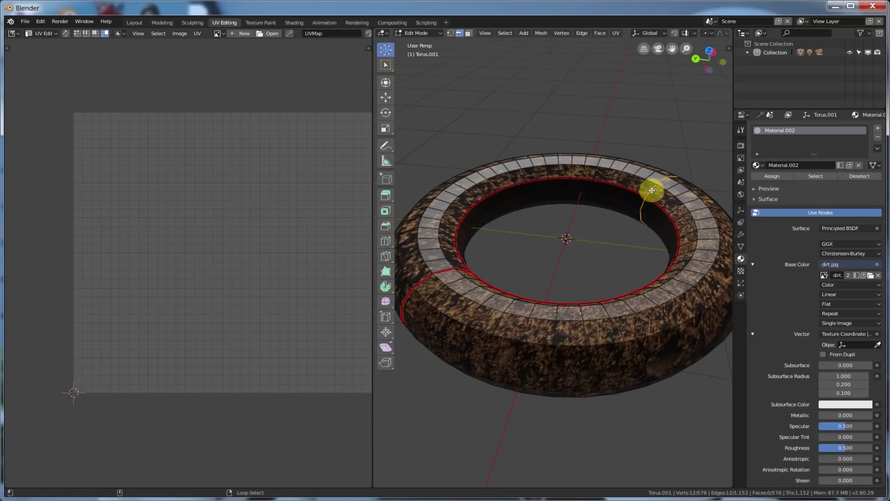
{"action": "left_click", "coordinate": [648, 182], "text": "alt"}
{"action": "left_click", "coordinate": [618, 34]}
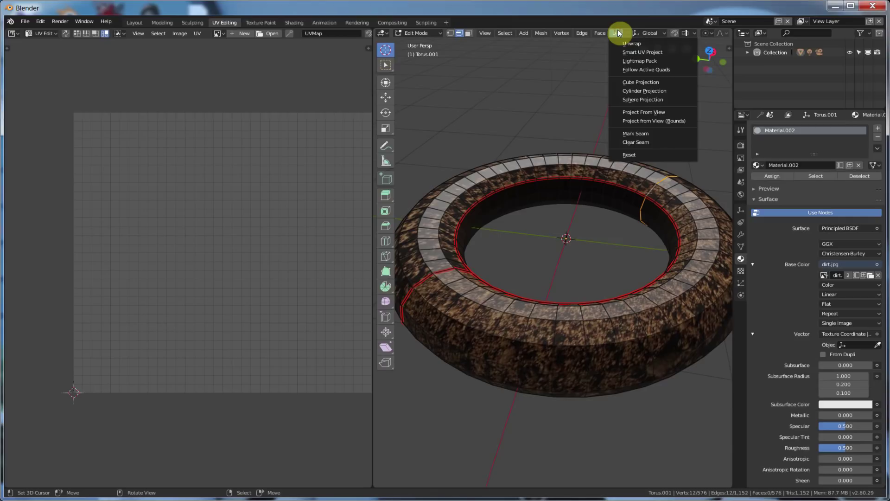
{"action": "left_click", "coordinate": [631, 133]}
Select all faces and unwrap into two curved half-ring islands.
{"action": "left_click", "coordinate": [468, 33]}
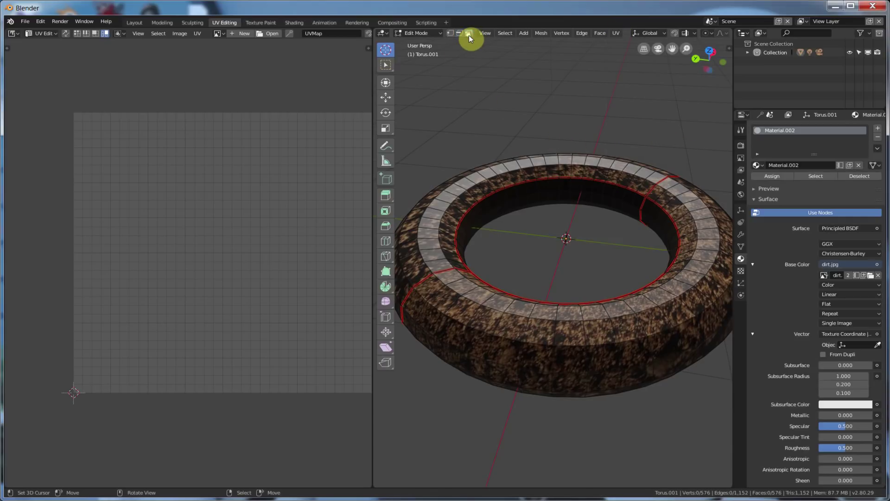
{"action": "key", "text": "a"}
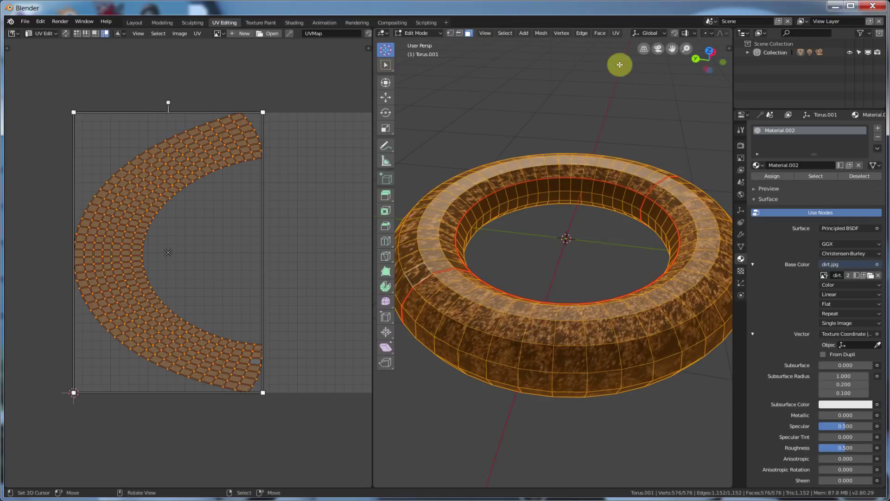
{"action": "left_click", "coordinate": [617, 34]}
{"action": "left_click", "coordinate": [621, 41]}
{"action": "middle_click_drag", "start_coordinate": [511, 219], "coordinate": [519, 215]}
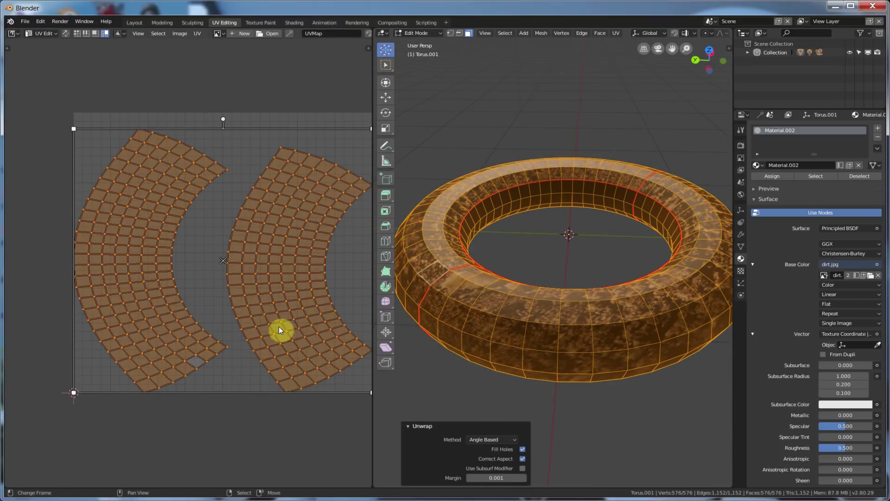
{"action": "middle_click_drag", "start_coordinate": [469, 237], "coordinate": [497, 194]}
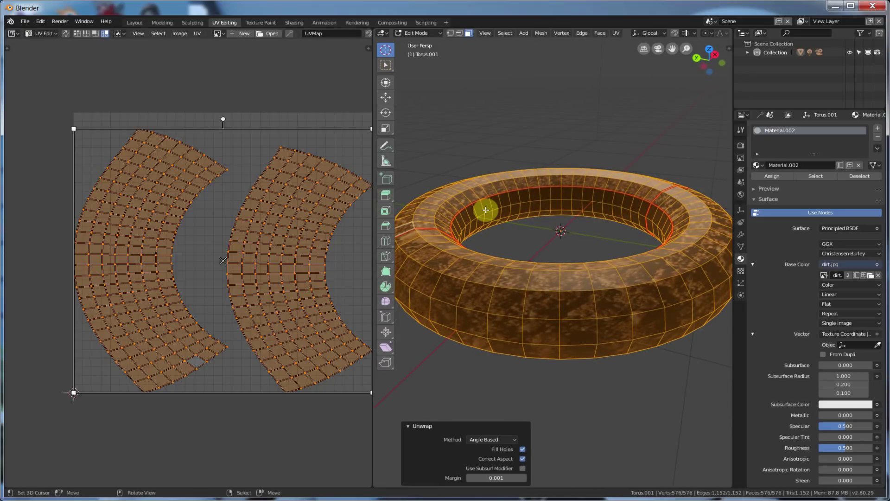
Select the whole mesh and shift the right and left UV islands slightly.
{"action": "key", "text": "alt+a"}
{"action": "middle_click_drag", "start_coordinate": [514, 215], "coordinate": [530, 167]}
{"action": "middle_click_drag", "start_coordinate": [592, 200], "coordinate": [579, 246]}
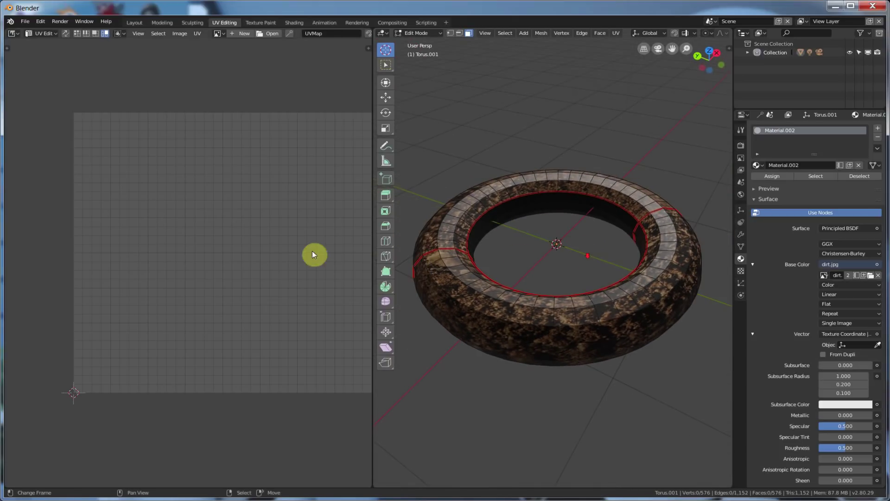
{"action": "key", "text": "a"}
{"action": "scroll", "coordinate": [174, 271], "scroll_direction": "down", "scroll_amount": 5}
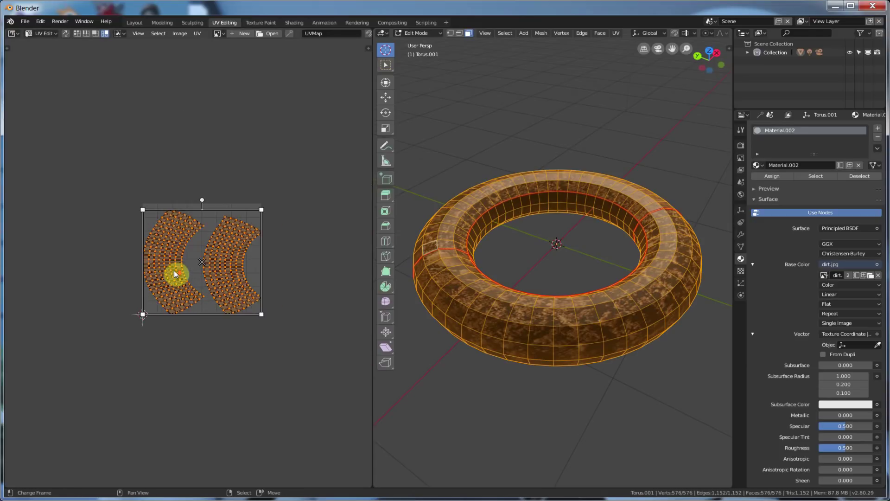
{"action": "scroll", "coordinate": [226, 264], "scroll_direction": "up", "scroll_amount": 3}
{"action": "left_click", "coordinate": [229, 263]}
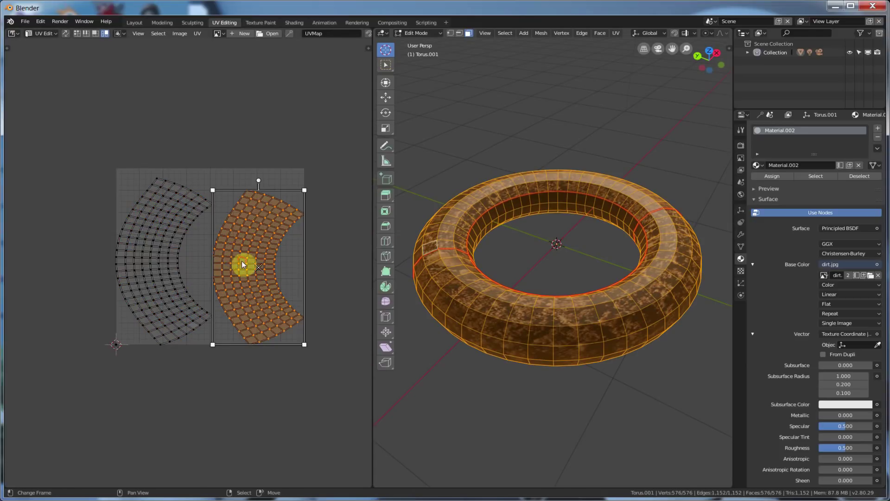
{"action": "mouse_move", "coordinate": [246, 251]}
{"action": "left_mouse_down"}
{"action": "mouse_move", "coordinate": [292, 230]}
{"action": "mouse_move", "coordinate": [248, 252]}
{"action": "left_mouse_up"}
{"action": "left_click", "coordinate": [165, 246]}
{"action": "mouse_move", "coordinate": [158, 255]}
{"action": "left_mouse_down"}
{"action": "mouse_move", "coordinate": [149, 247]}
{"action": "mouse_move", "coordinate": [168, 252]}
{"action": "left_mouse_up"}
Undo back to the two ring-shaped UV islands, redoing once to restore the selection.
{"action": "key", "text": "ctrl+z"}
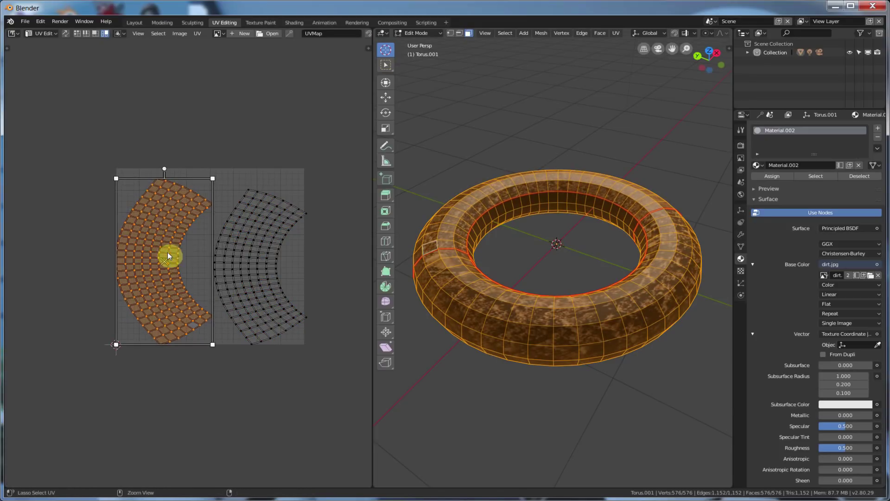
{"action": "left_click", "coordinate": [227, 251]}
{"action": "key", "text": "a"}
{"action": "key", "text": "Tab"}
{"action": "key", "text": "Tab"}
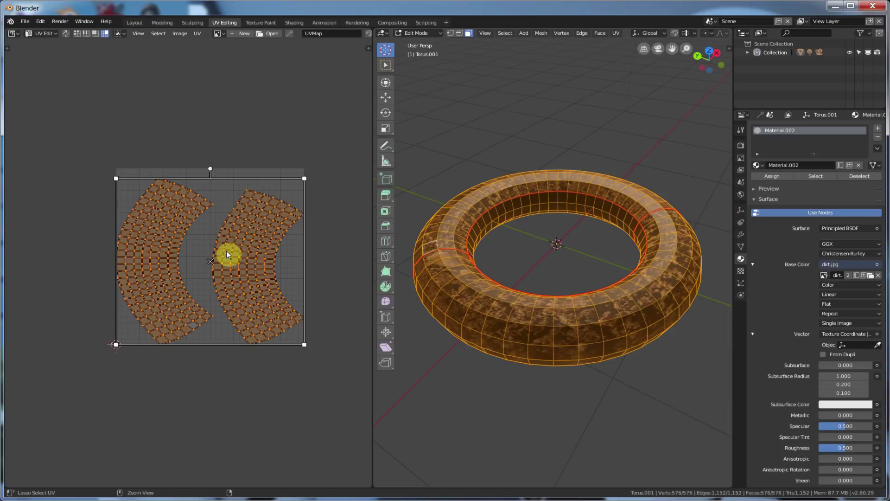
{"action": "key", "text": "ctrl+z"}
{"action": "key", "text": "ctrl+z"}
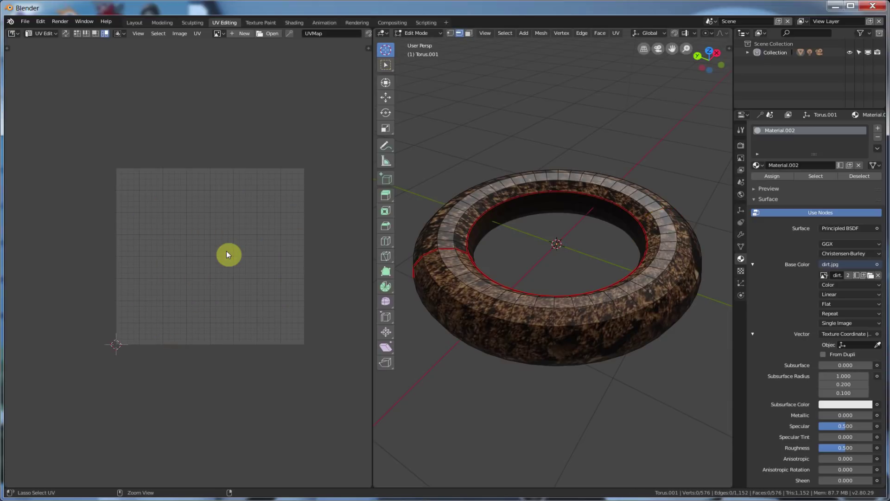
{"action": "key", "text": "ctrl+shift+z"}
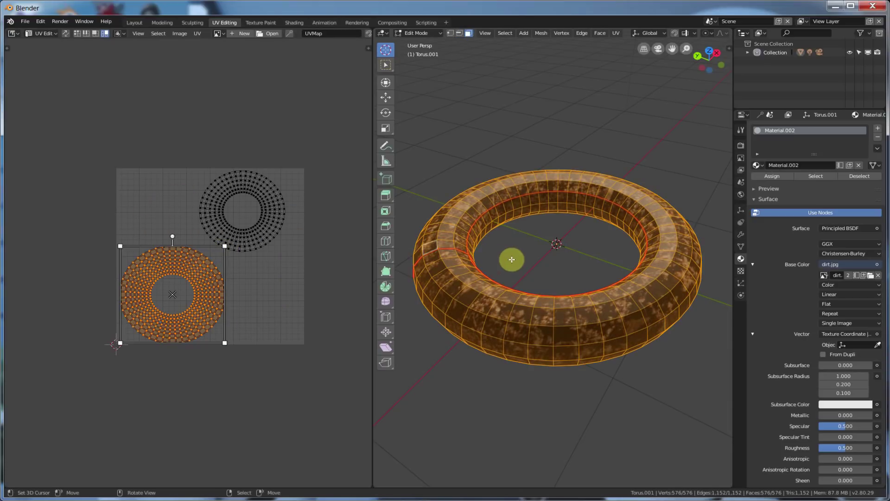
{"action": "mouse_move", "coordinate": [510, 258]}
{"action": "middle_mouse_down"}
{"action": "mouse_move", "coordinate": [509, 189]}
{"action": "mouse_move", "coordinate": [501, 260]}
{"action": "mouse_move", "coordinate": [521, 245]}
{"action": "mouse_move", "coordinate": [510, 254]}
{"action": "middle_mouse_up"}
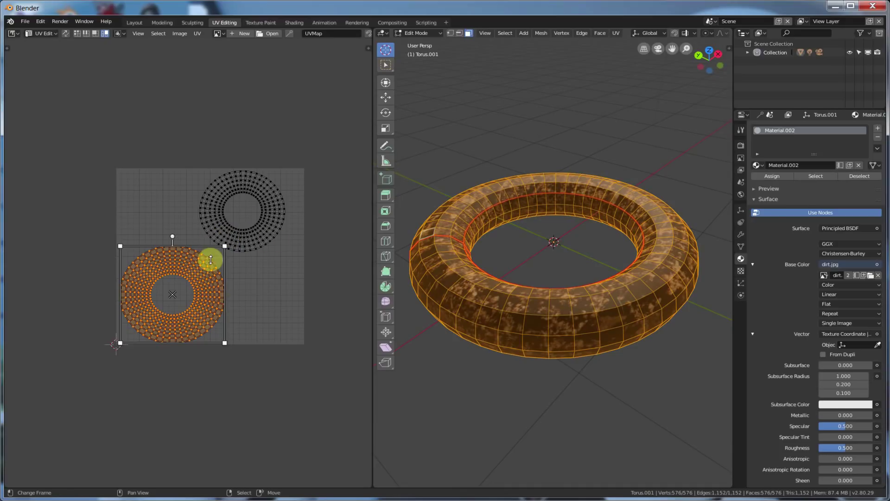
Switch to the Texture Paint workspace and view the torus with its dirt texture from above.
{"action": "left_click", "coordinate": [258, 22]}
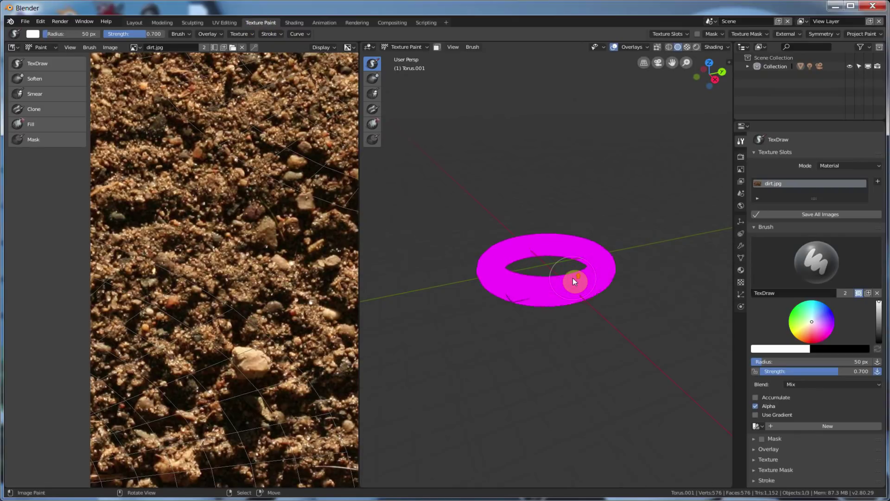
{"action": "scroll", "coordinate": [573, 277], "scroll_direction": "up", "scroll_amount": 2}
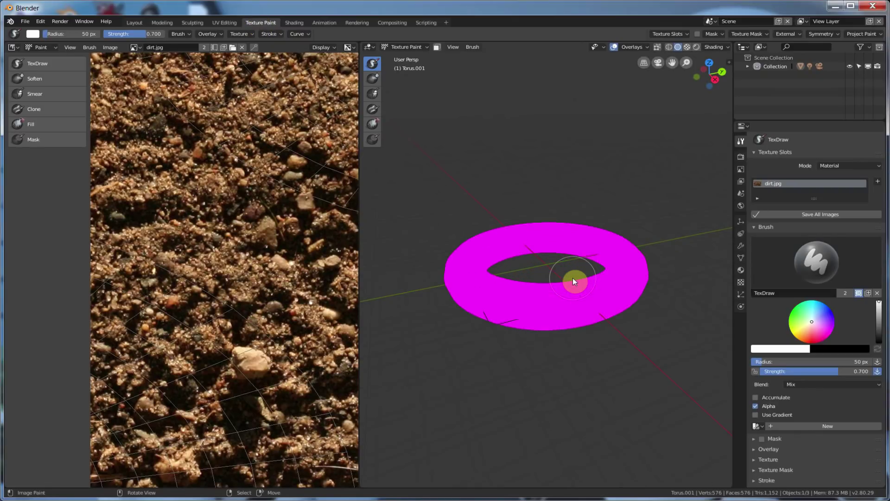
{"action": "left_click", "coordinate": [687, 47]}
{"action": "mouse_move", "coordinate": [661, 93]}
{"action": "middle_mouse_down"}
{"action": "mouse_move", "coordinate": [532, 287]}
{"action": "mouse_move", "coordinate": [540, 239]}
{"action": "mouse_move", "coordinate": [505, 263]}
{"action": "mouse_move", "coordinate": [530, 266]}
{"action": "mouse_move", "coordinate": [509, 264]}
{"action": "middle_mouse_up"}
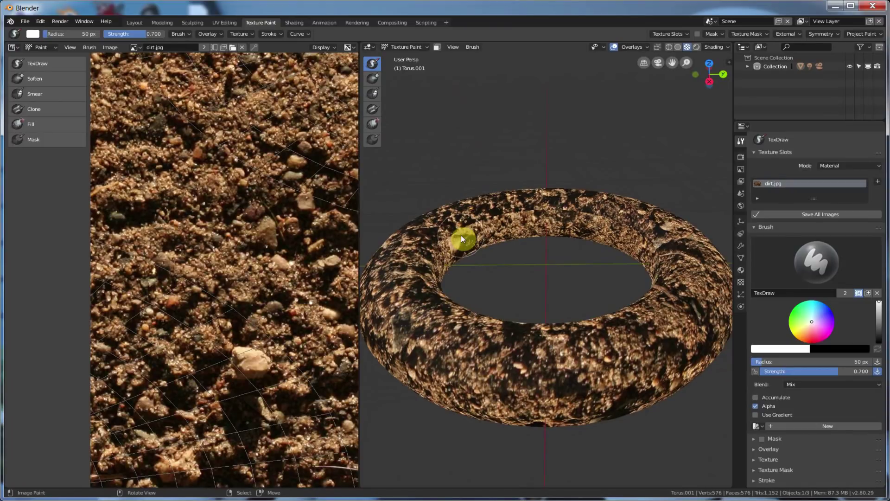
With the Clone brush, set a source point and clone dirt onto the torus top.
{"action": "left_click", "coordinate": [32, 108]}
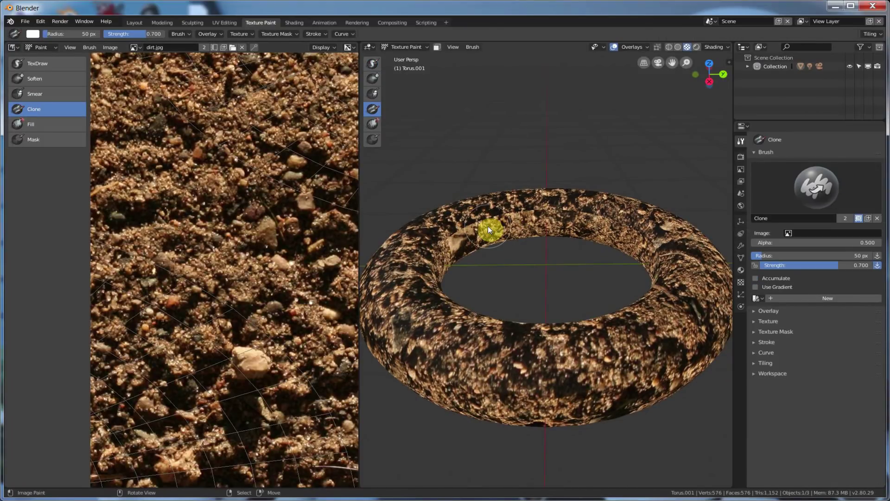
{"action": "left_click", "coordinate": [495, 216], "text": "ctrl"}
{"action": "left_click_drag", "start_coordinate": [485, 219], "coordinate": [505, 227]}
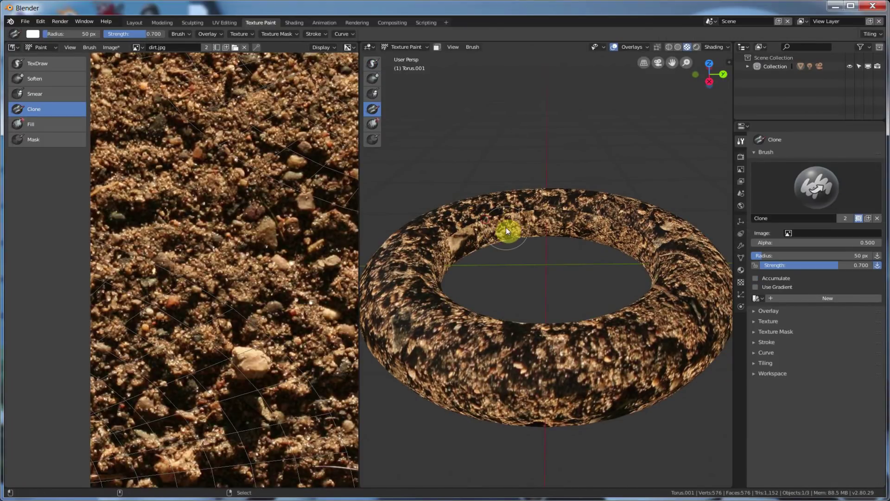
{"action": "scroll", "coordinate": [506, 227], "scroll_direction": "down", "scroll_amount": 2}
Smear a streak across the torus top, then make TexDraw the active brush again.
{"action": "left_click", "coordinate": [30, 93]}
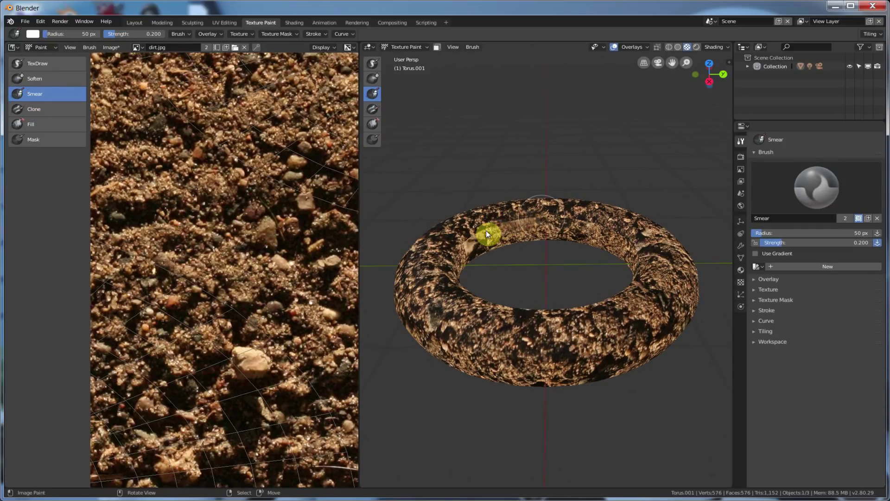
{"action": "mouse_move", "coordinate": [486, 230]}
{"action": "left_mouse_down"}
{"action": "mouse_move", "coordinate": [525, 231]}
{"action": "mouse_move", "coordinate": [510, 228]}
{"action": "mouse_move", "coordinate": [528, 222]}
{"action": "mouse_move", "coordinate": [454, 257]}
{"action": "mouse_move", "coordinate": [487, 227]}
{"action": "mouse_move", "coordinate": [591, 219]}
{"action": "left_mouse_up"}
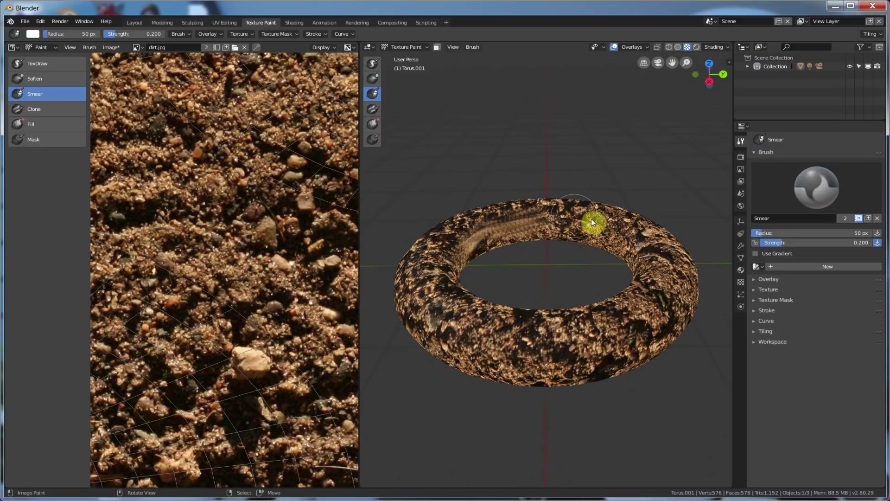
{"action": "scroll", "coordinate": [266, 235], "scroll_direction": "down", "scroll_amount": 6}
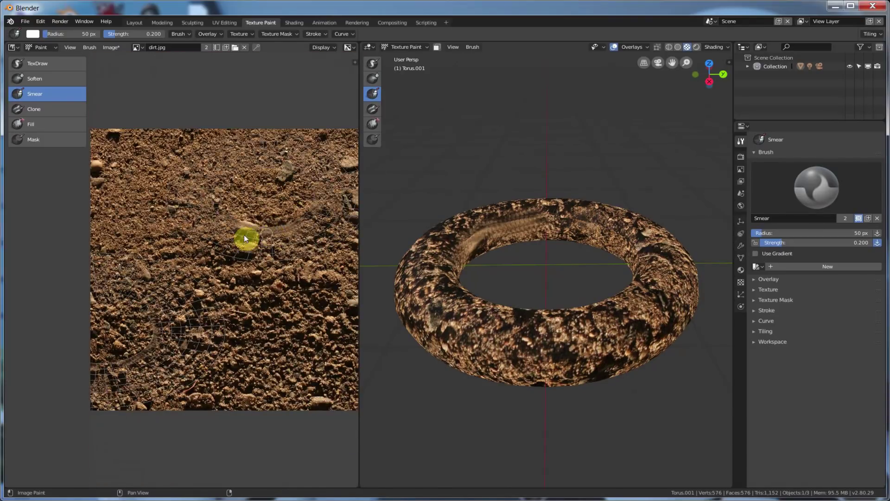
{"action": "scroll", "coordinate": [248, 246], "scroll_direction": "up", "scroll_amount": 1}
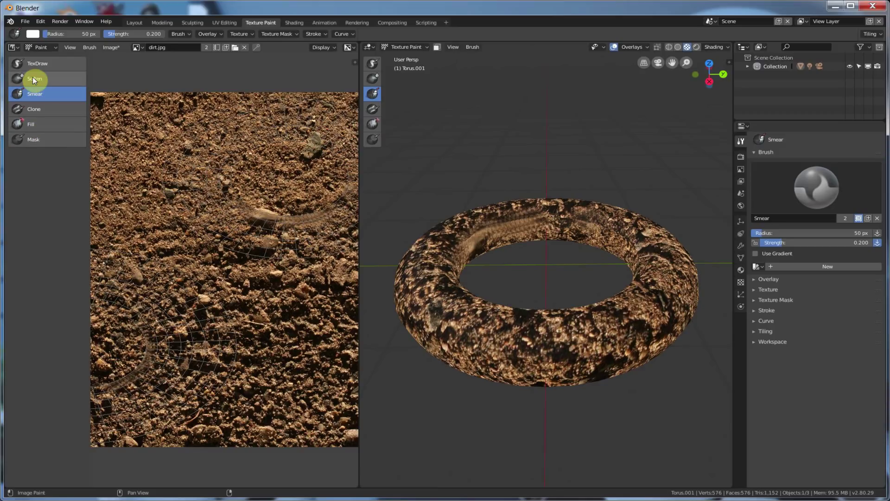
{"action": "left_click", "coordinate": [38, 64]}
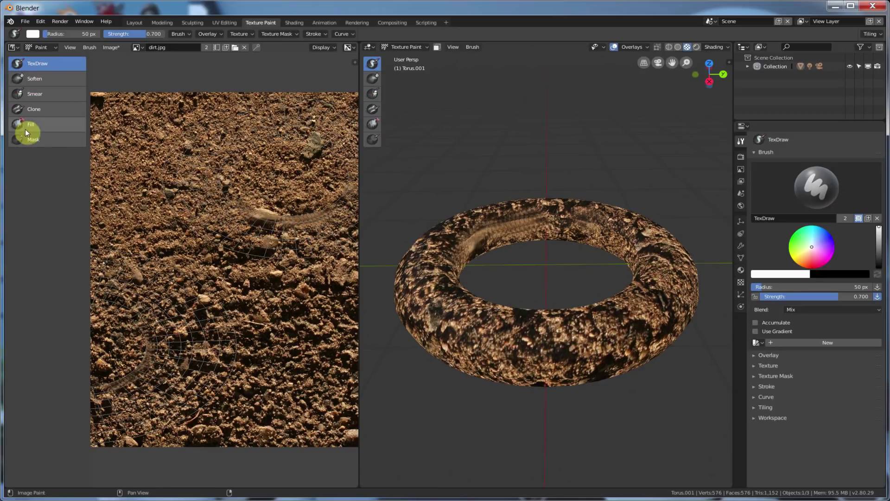
Paint white TexDraw strokes on the dirt image and the torus, then reframe the texture in UV Editing.
{"action": "mouse_move", "coordinate": [253, 207]}
{"action": "left_mouse_down"}
{"action": "mouse_move", "coordinate": [306, 220]}
{"action": "mouse_move", "coordinate": [268, 205]}
{"action": "left_mouse_up"}
{"action": "mouse_move", "coordinate": [466, 232]}
{"action": "left_mouse_down"}
{"action": "mouse_move", "coordinate": [488, 221]}
{"action": "mouse_move", "coordinate": [533, 222]}
{"action": "mouse_move", "coordinate": [465, 250]}
{"action": "mouse_move", "coordinate": [487, 233]}
{"action": "mouse_move", "coordinate": [577, 224]}
{"action": "left_mouse_up"}
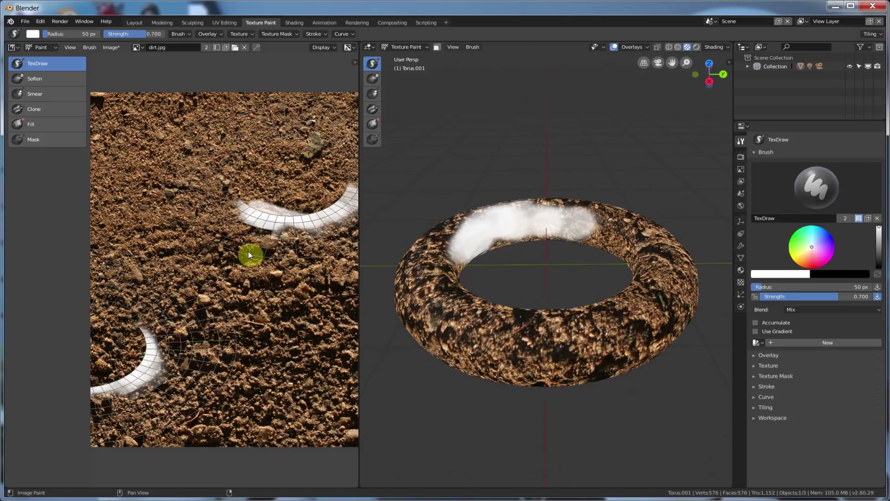
{"action": "left_click", "coordinate": [227, 23]}
{"action": "key", "text": "Home"}
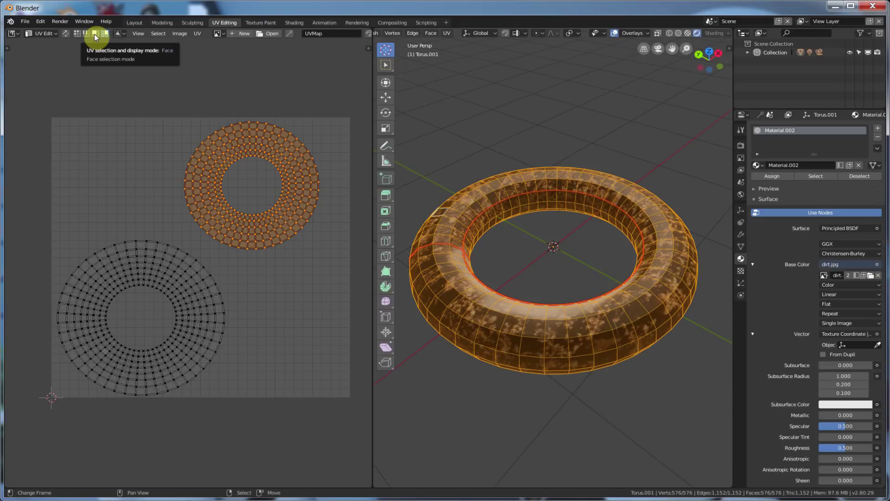
Use face select mode in the UV editor, pick one face on the upper ring island, then undo.
{"action": "left_click", "coordinate": [94, 34]}
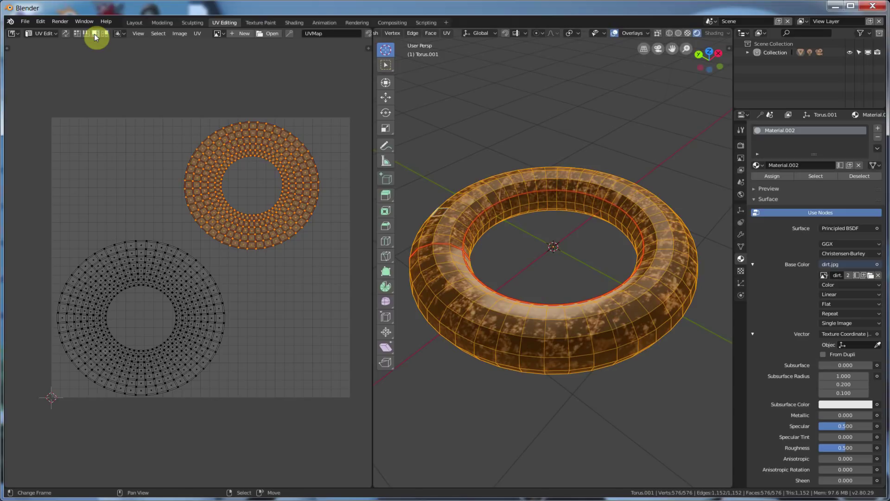
{"action": "left_click", "coordinate": [274, 148]}
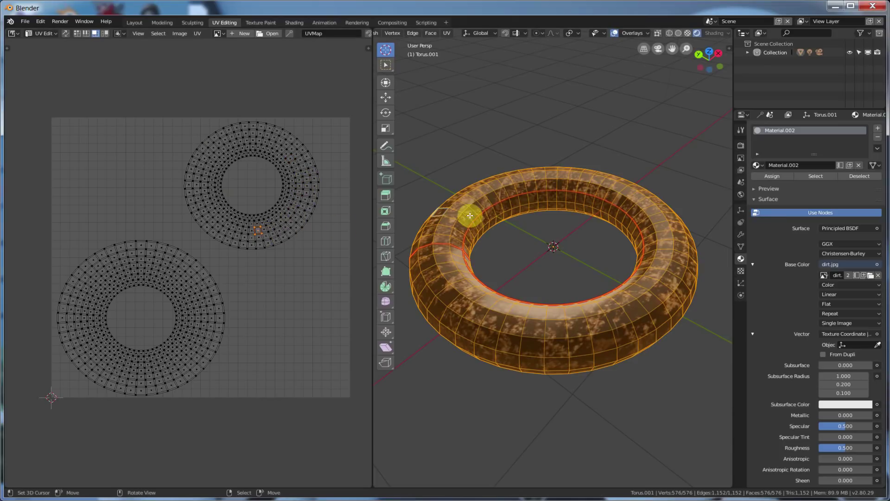
{"action": "key", "text": "ctrl+z"}
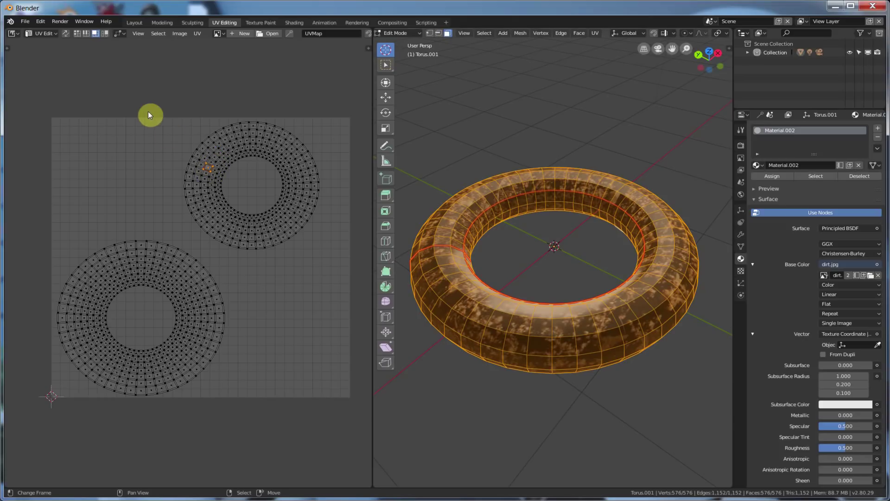
Enable UV Sync Selection and select individual faces across the lower ring island.
{"action": "left_click", "coordinate": [65, 36]}
{"action": "left_click", "coordinate": [65, 34]}
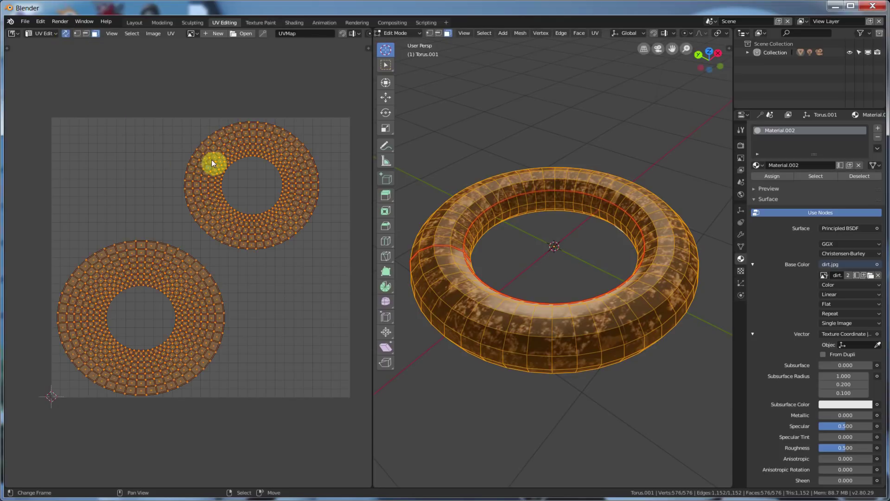
{"action": "left_click", "coordinate": [65, 32]}
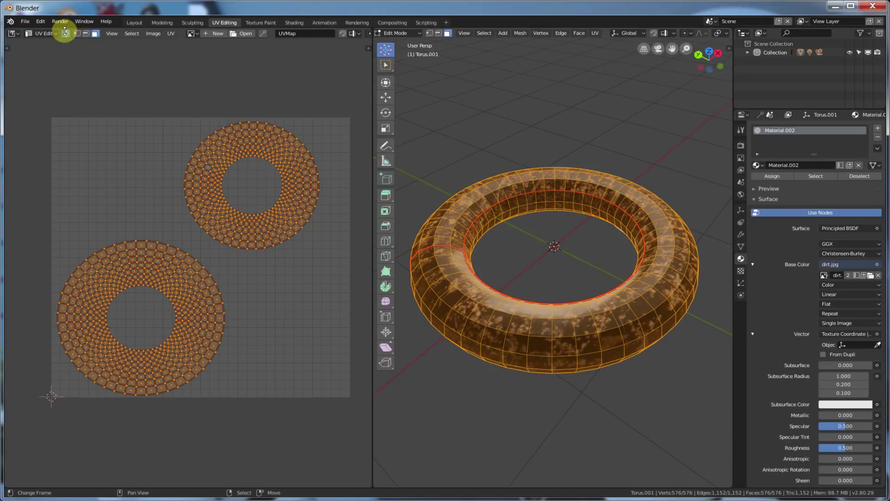
{"action": "left_click", "coordinate": [210, 160]}
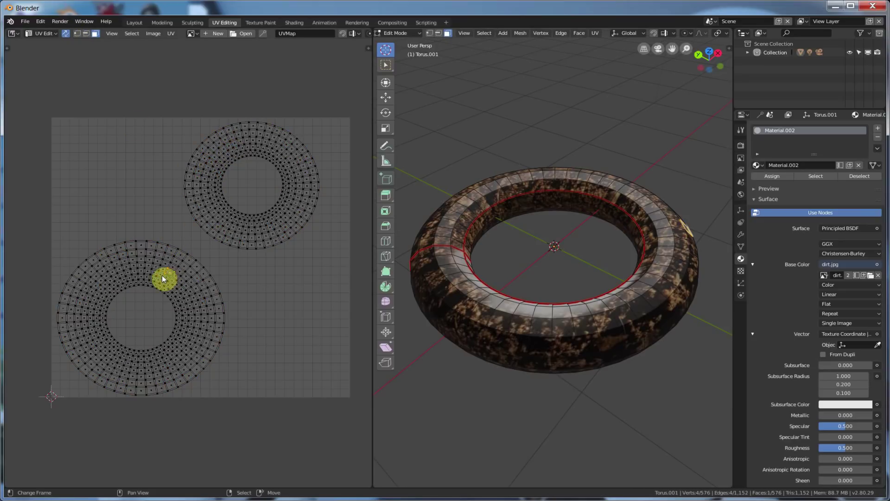
{"action": "left_click", "coordinate": [183, 344]}
{"action": "left_click", "coordinate": [193, 304]}
{"action": "left_click", "coordinate": [196, 288]}
{"action": "left_click", "coordinate": [181, 256]}
{"action": "left_click", "coordinate": [124, 286]}
{"action": "left_click", "coordinate": [115, 276]}
{"action": "left_click", "coordinate": [95, 289]}
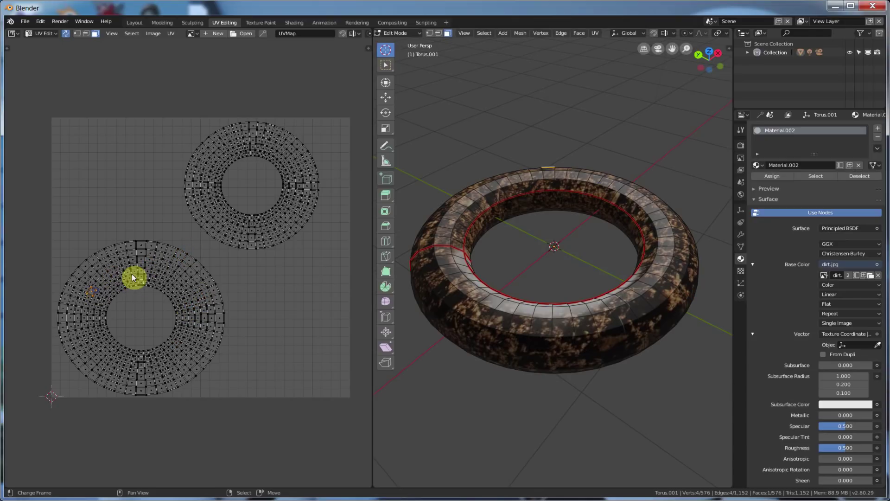
Select face loops and strips in both UV islands, then two adjacent faces on the torus.
{"action": "left_click", "coordinate": [98, 284], "text": "alt"}
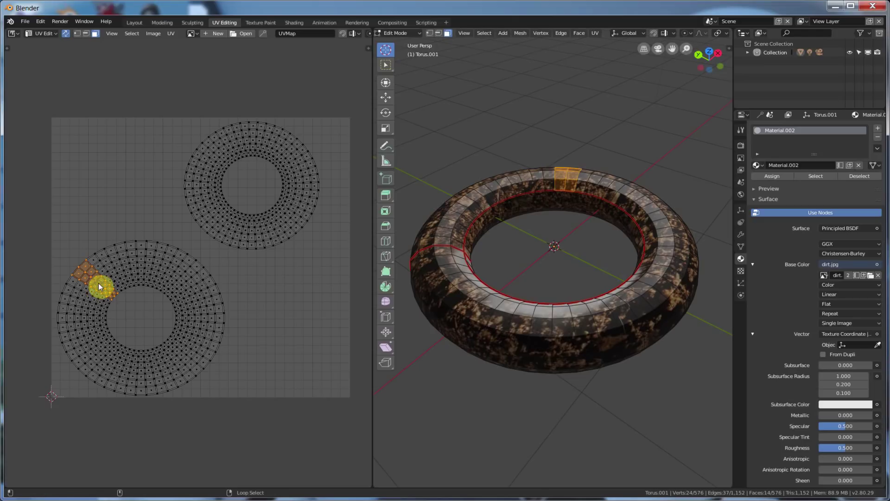
{"action": "left_click", "coordinate": [139, 268], "text": "alt"}
{"action": "left_click", "coordinate": [163, 266], "text": "alt"}
{"action": "left_click", "coordinate": [211, 192], "text": "alt"}
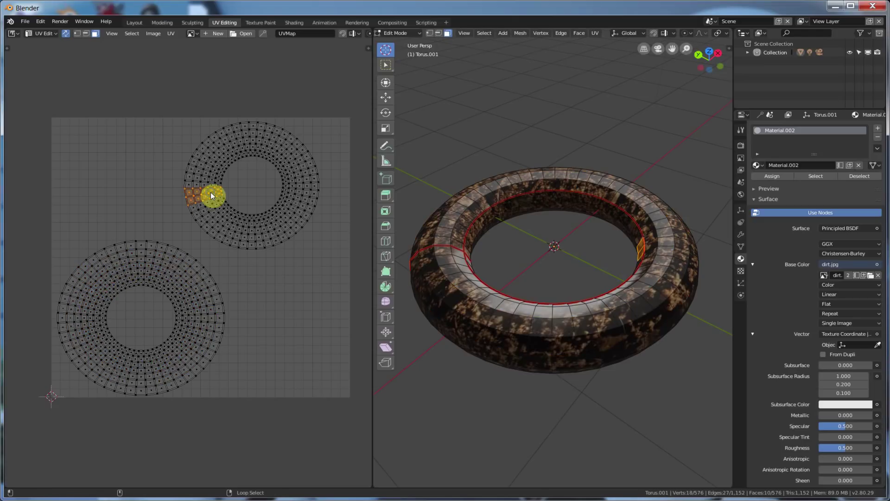
{"action": "left_click", "coordinate": [220, 153], "text": "alt"}
{"action": "left_click", "coordinate": [281, 143], "text": "alt"}
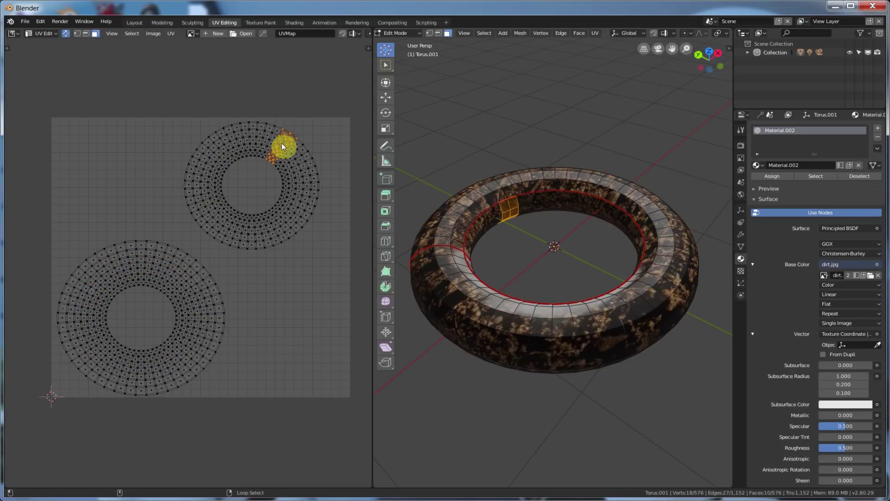
{"action": "left_click", "coordinate": [444, 222]}
{"action": "left_click", "coordinate": [446, 266]}
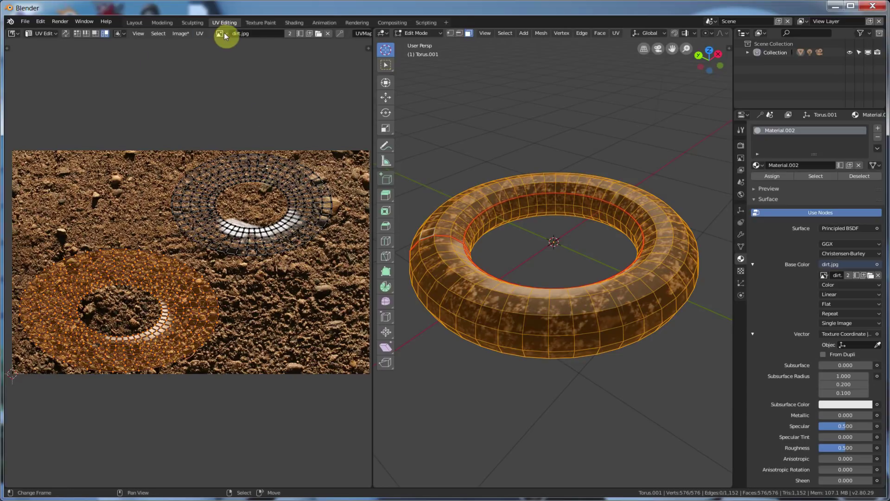
Unlink dirt.jpg from the UV editor, frame the bare UV layout, and browse the Image and UV menus.
{"action": "left_click", "coordinate": [330, 31]}
{"action": "key", "text": "Home"}
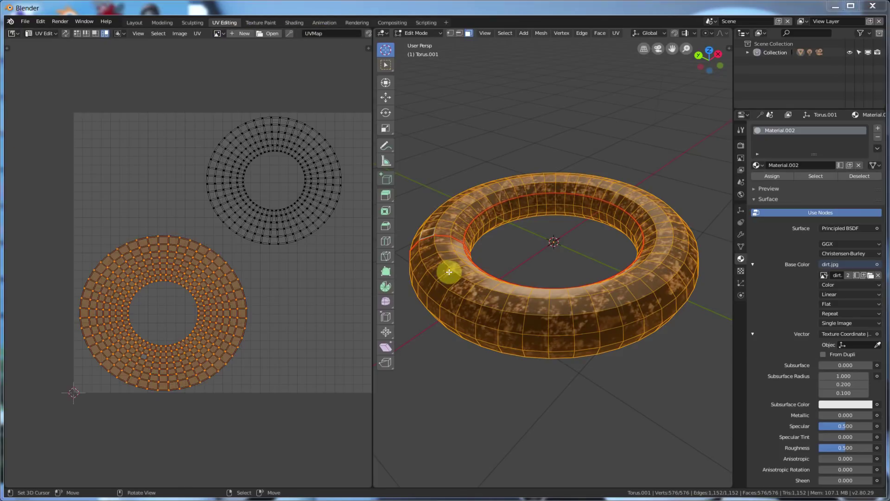
{"action": "middle_click_drag", "start_coordinate": [253, 266], "coordinate": [225, 268]}
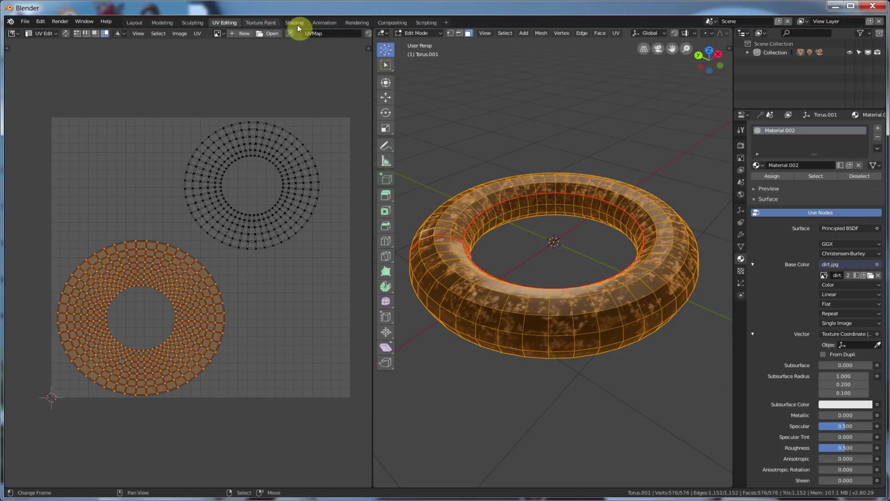
{"action": "left_click", "coordinate": [181, 35]}
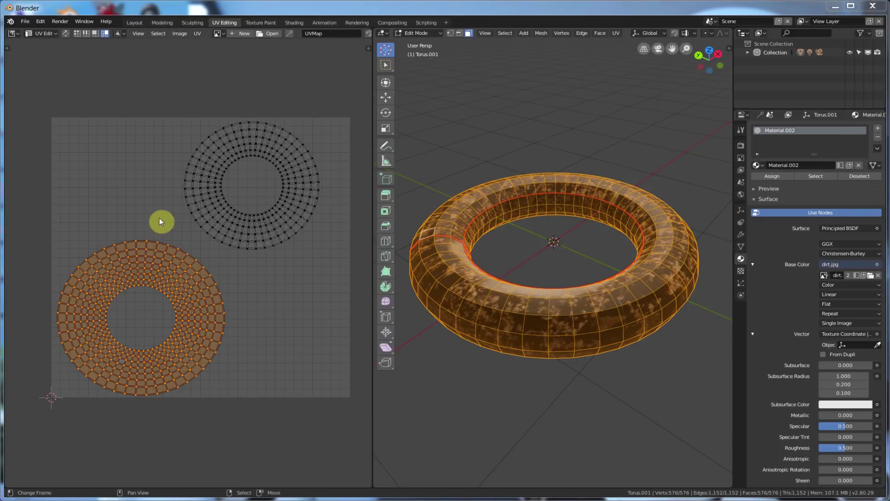
{"action": "left_click", "coordinate": [196, 33]}
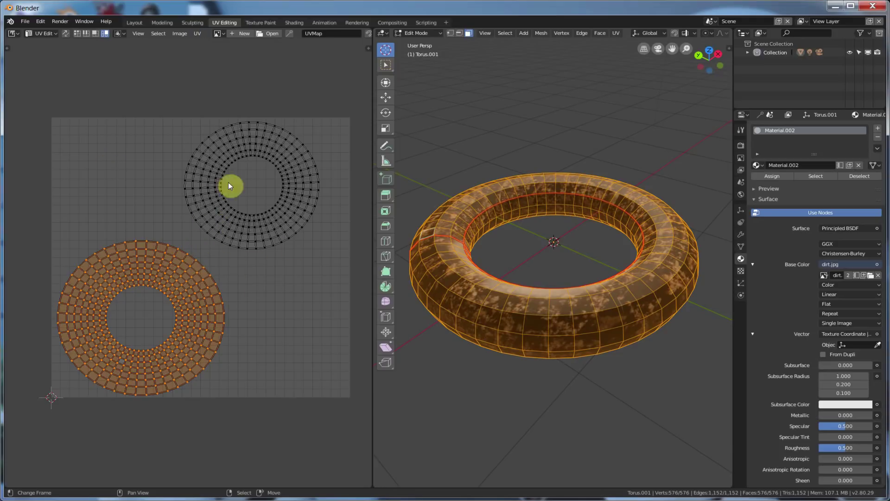
Open the Shading workspace and orbit to view the painted torus from above.
{"action": "left_click", "coordinate": [293, 23]}
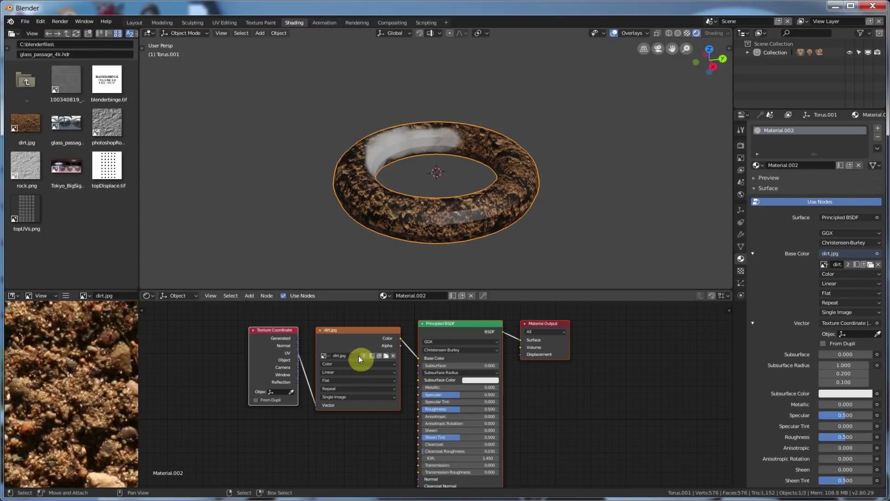
{"action": "middle_click_drag", "start_coordinate": [474, 182], "coordinate": [370, 204]}
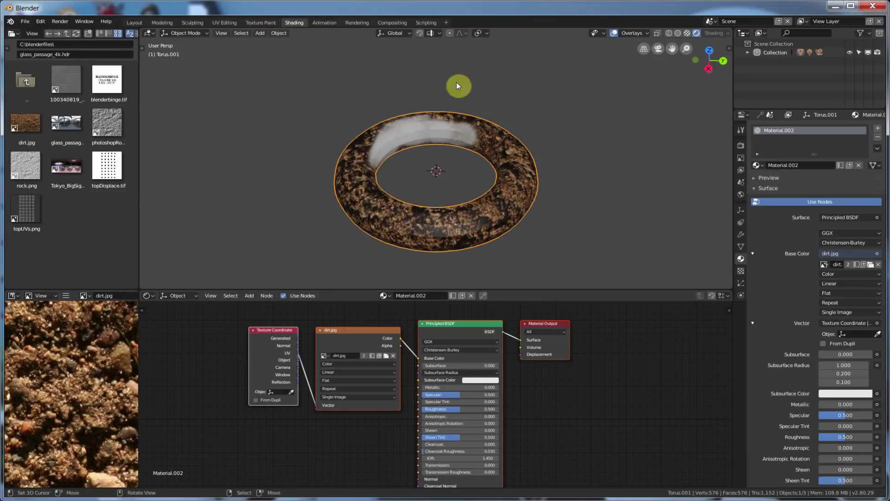
Back in UV Editing, locate Export UV Layout in the UV menu.
{"action": "left_click", "coordinate": [233, 22]}
{"action": "left_click", "coordinate": [196, 34]}
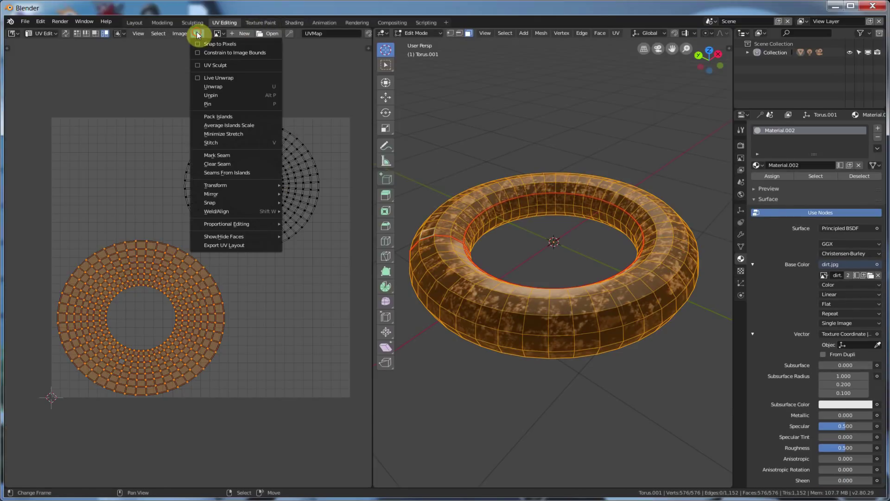
{"action": "left_click", "coordinate": [219, 245]}
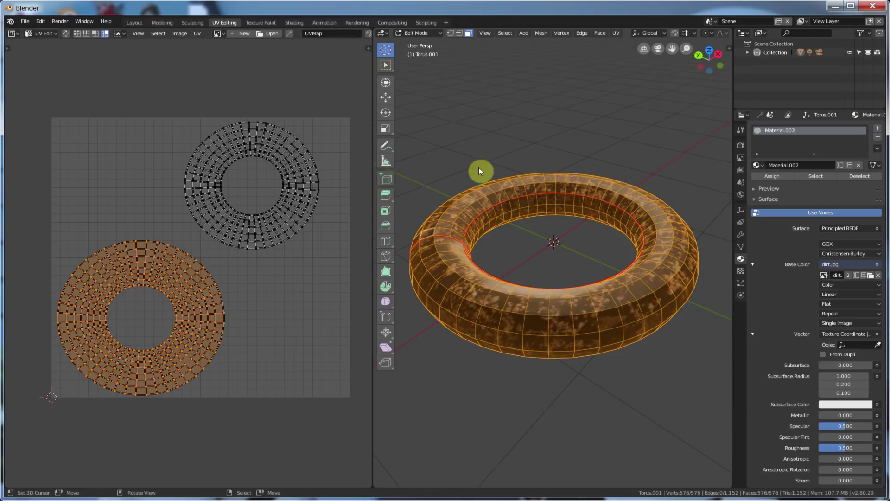